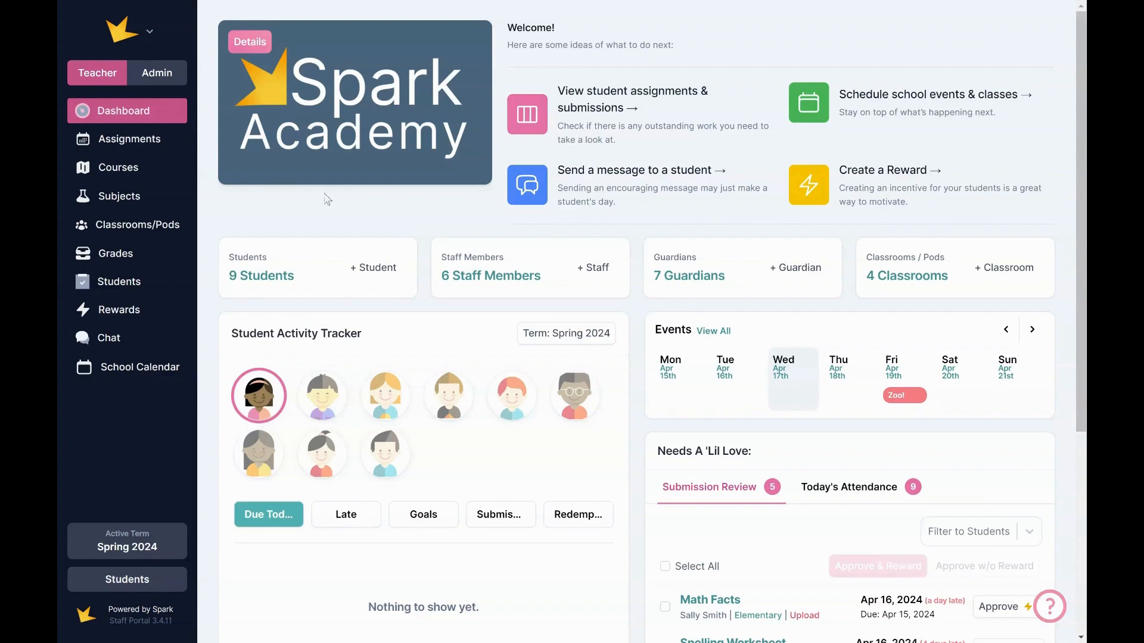
Step: Open the assignments calendar and look at its options for jumping to a date
click(158, 144)
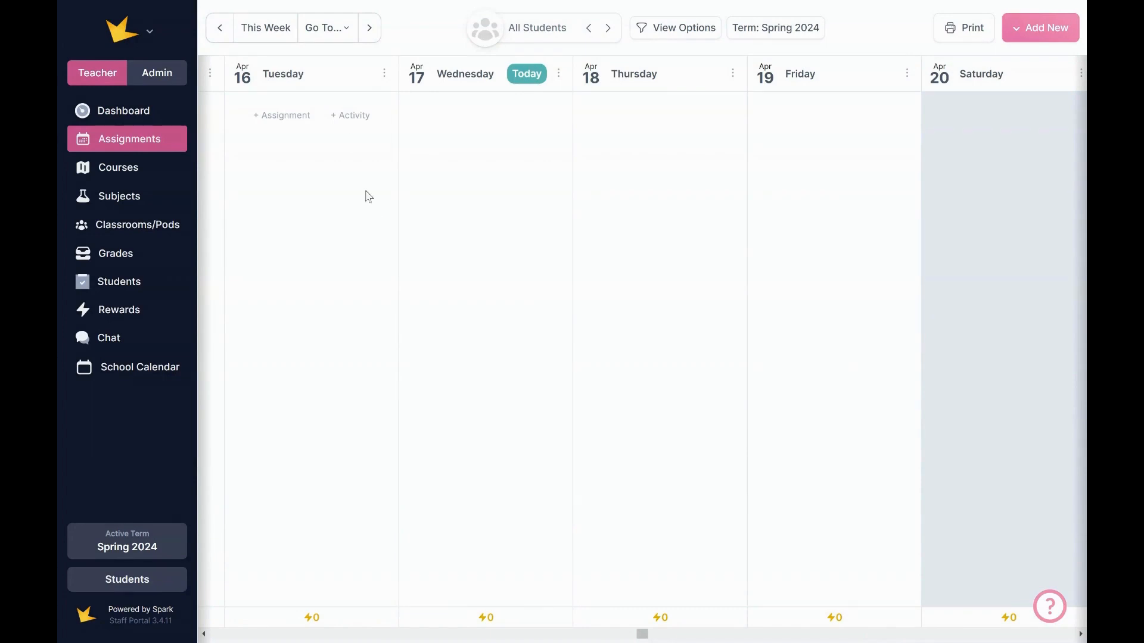
click(321, 39)
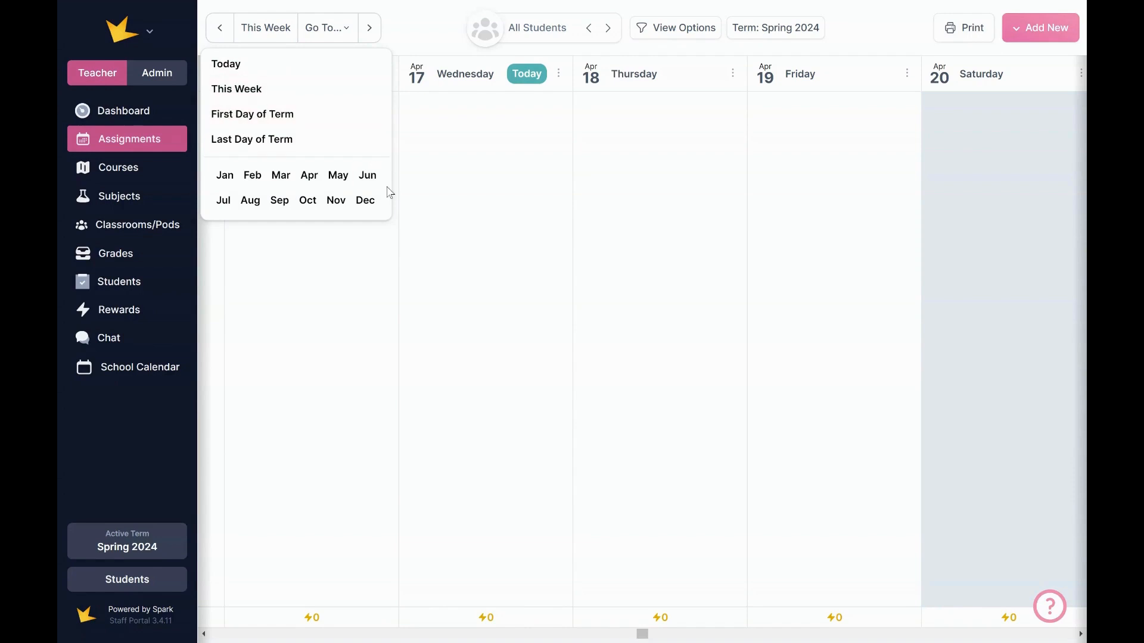
click(411, 232)
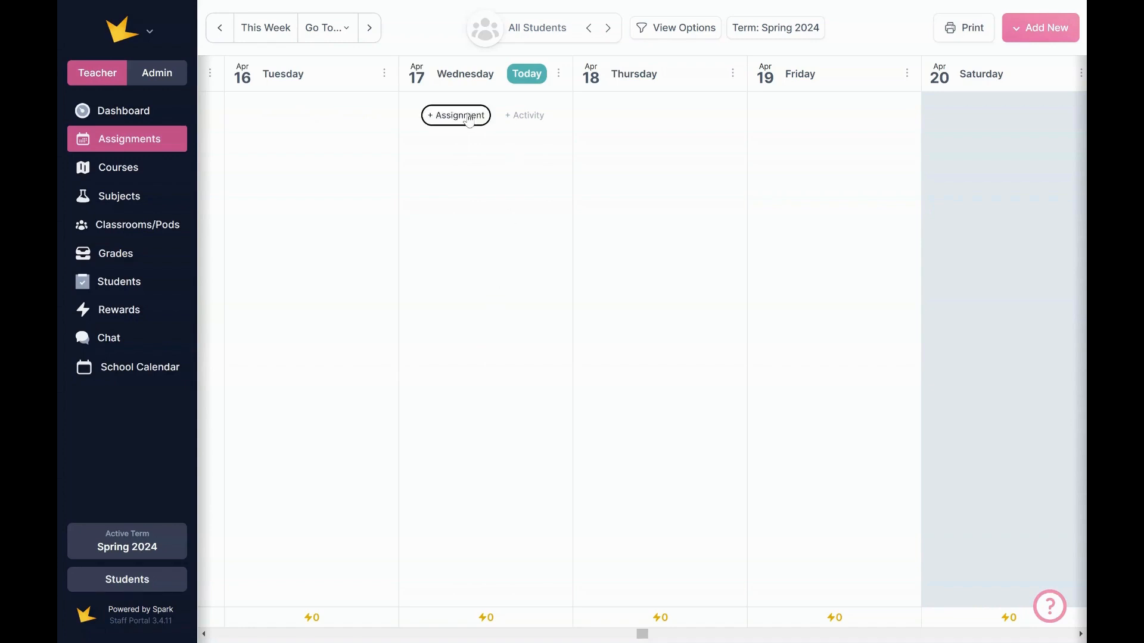
Step: Start a new assignment on Wednesday, April 17, look at the Assignment Set and Goal types, and choose the unique Assignment type
click(565, 77)
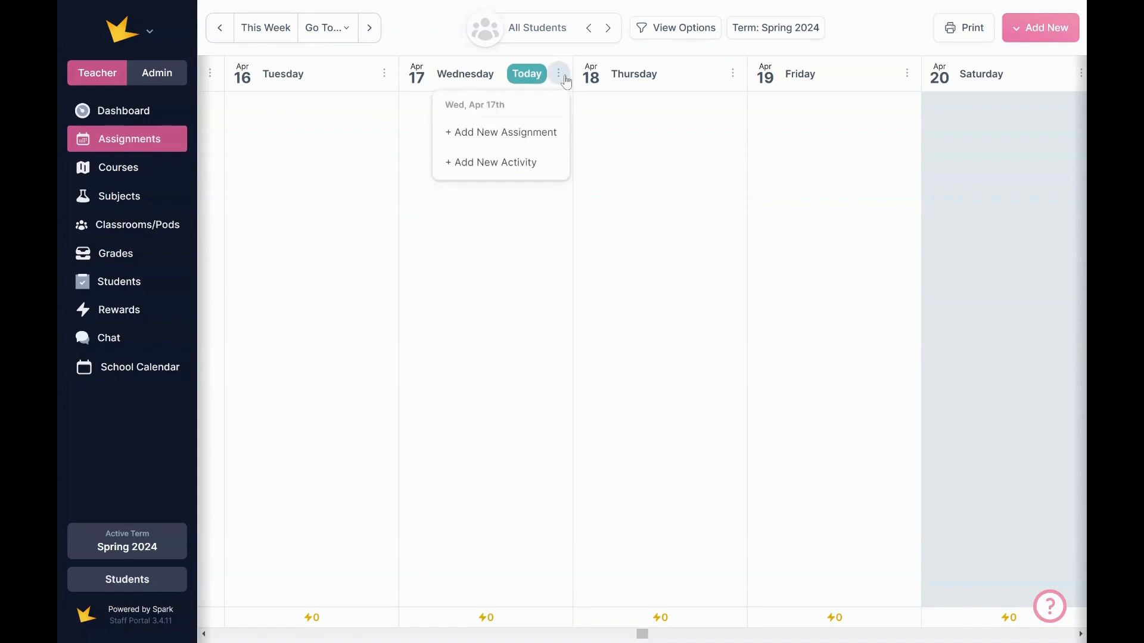
click(542, 142)
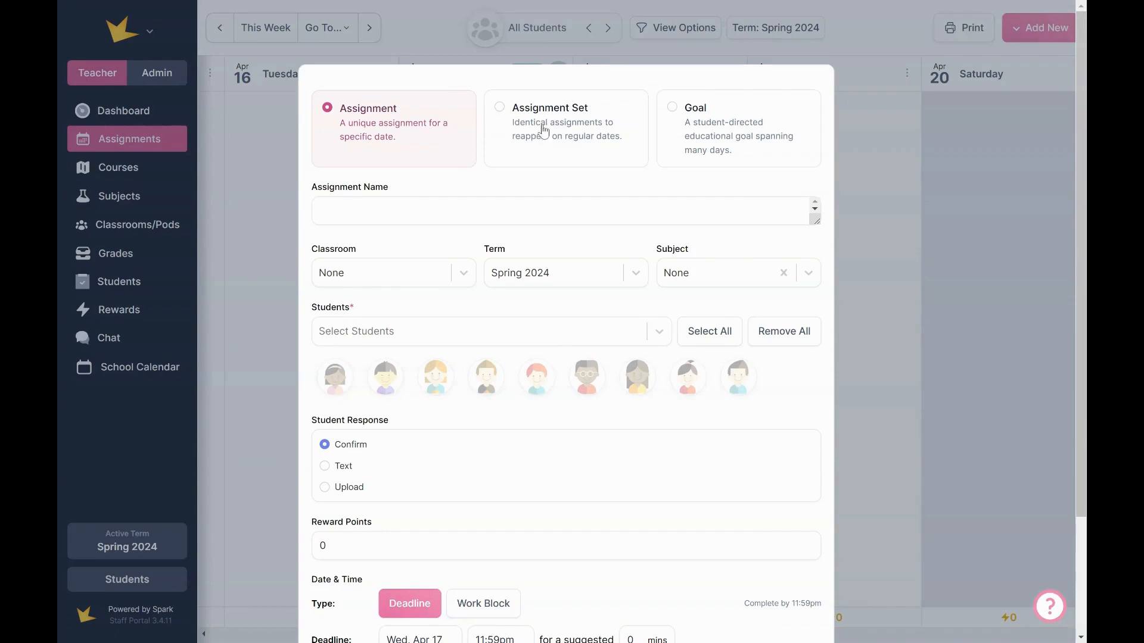
click(544, 131)
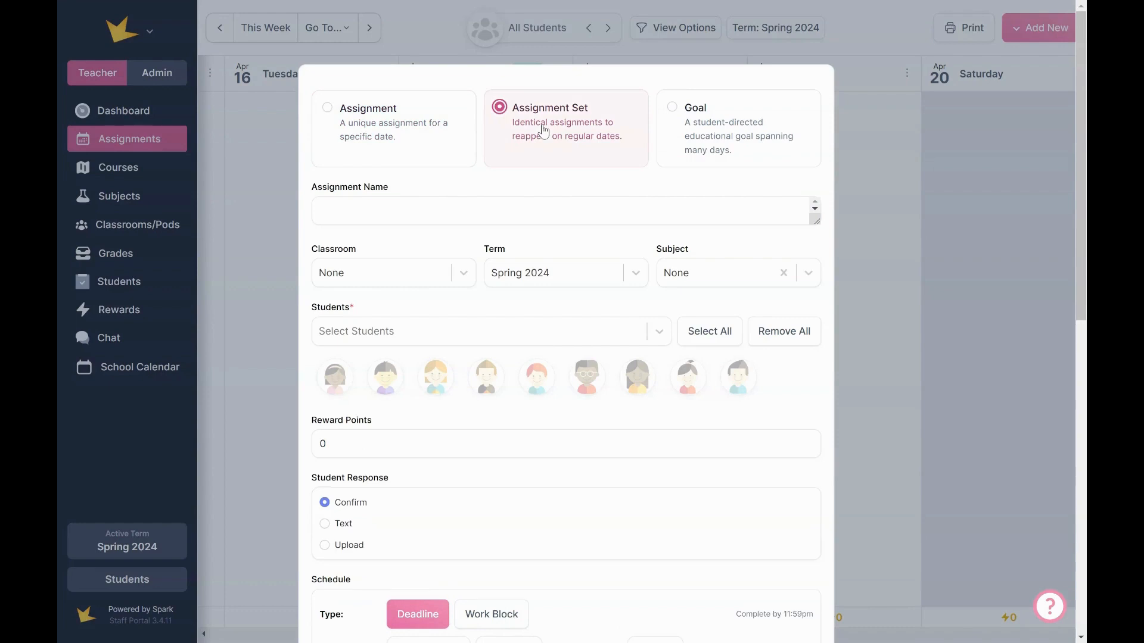
click(739, 135)
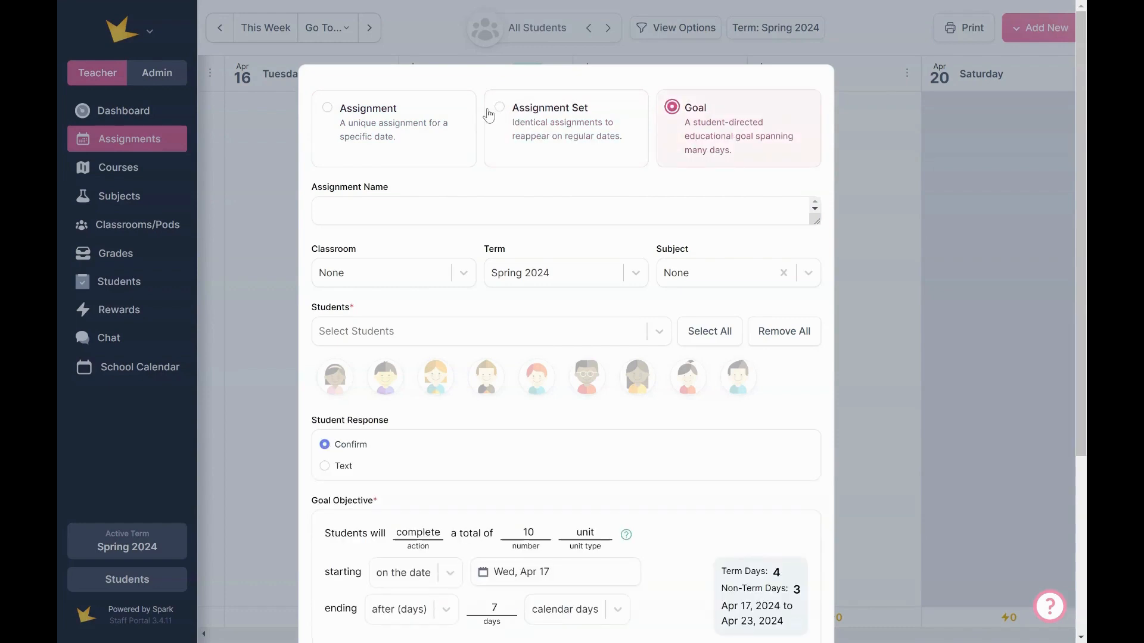
click(416, 146)
Step: Name the assignment Read Book and set its subject to Literature, keeping the classroom at None
click(477, 214)
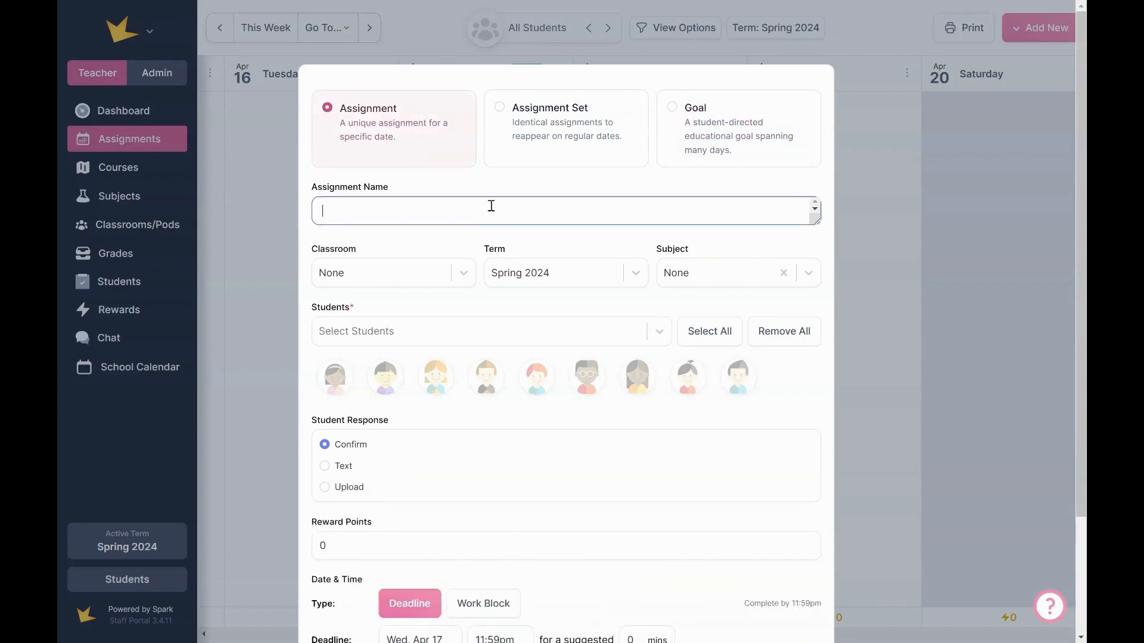
text(Ready R)
key(BackSpace)
key(BackSpace)
key(BackSpace)
text(Book)
click(461, 284)
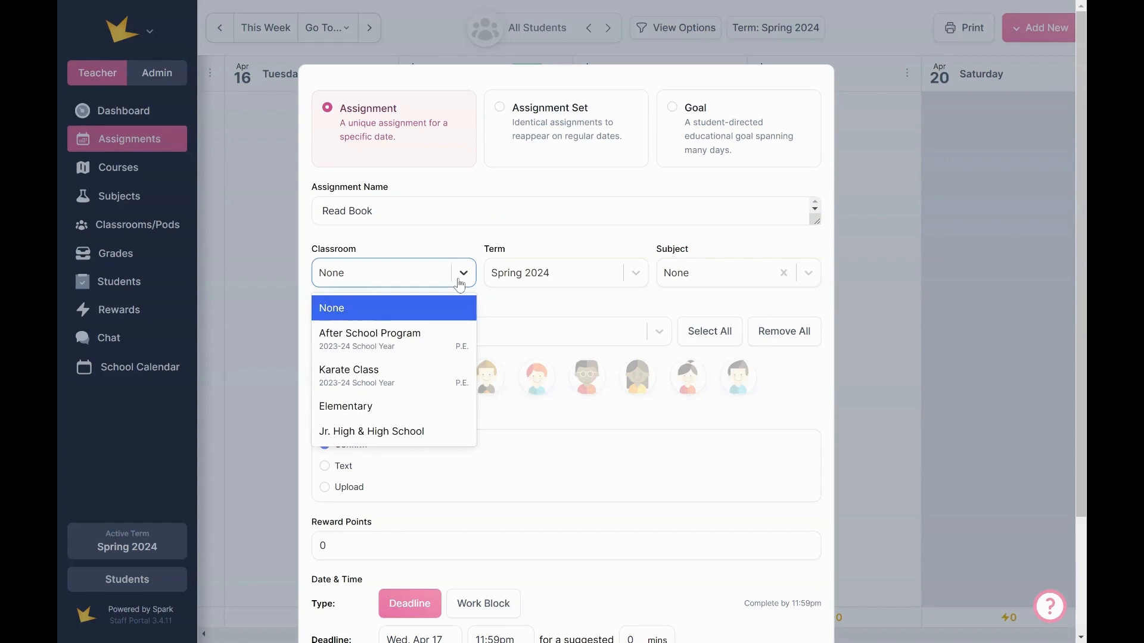
click(460, 285)
click(725, 280)
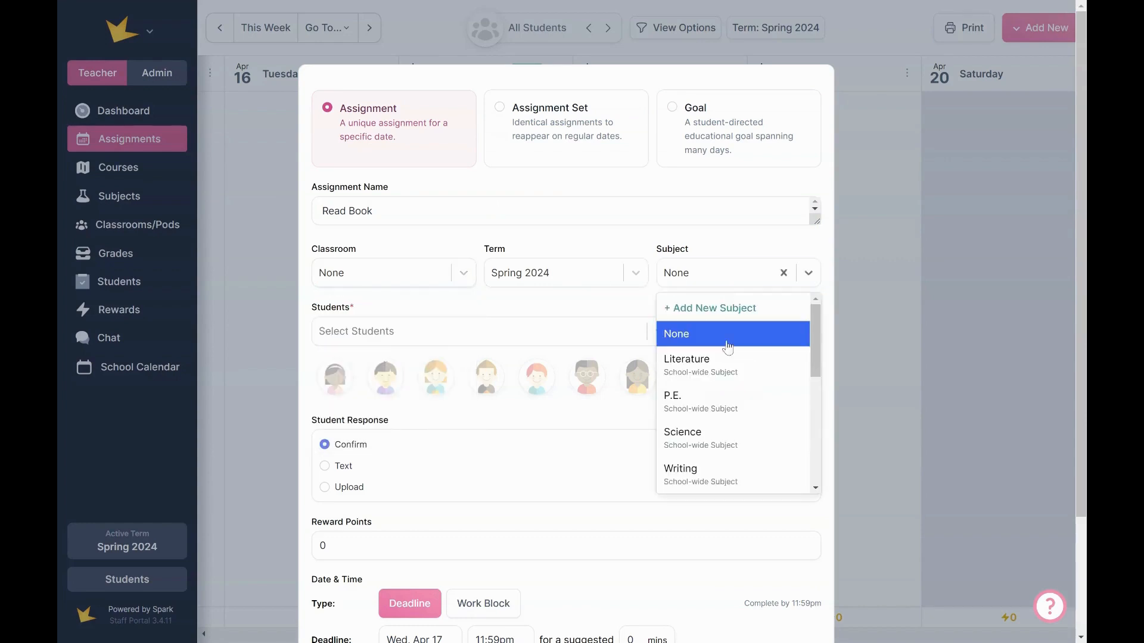
click(726, 364)
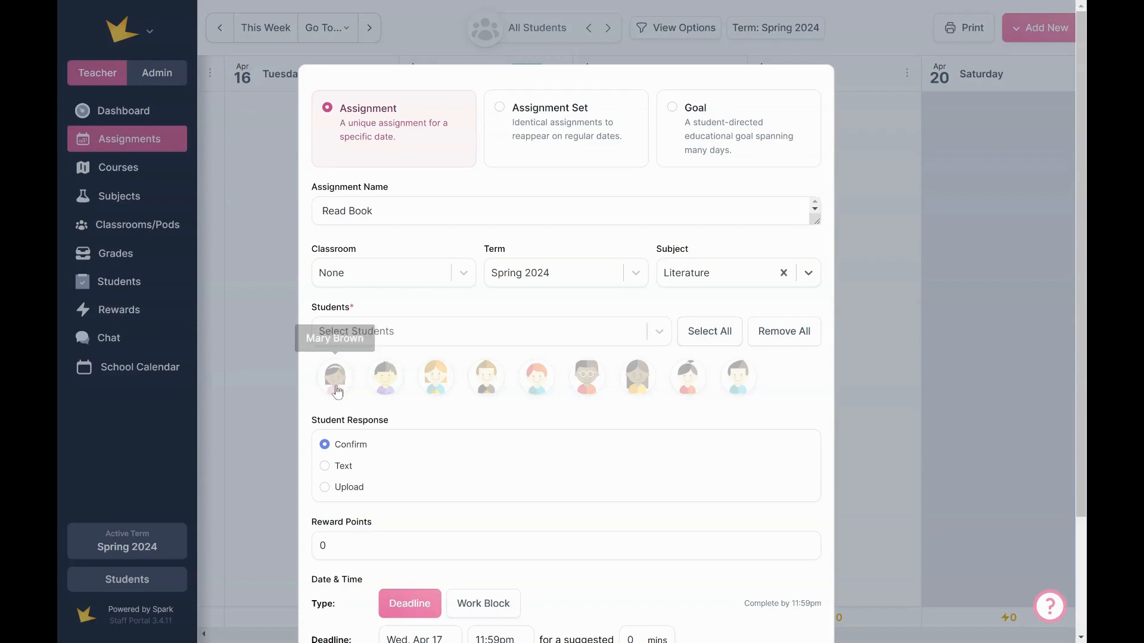
Step: Assign Read Book to the first three students and set the student response to Upload
click(335, 378)
click(385, 379)
click(440, 383)
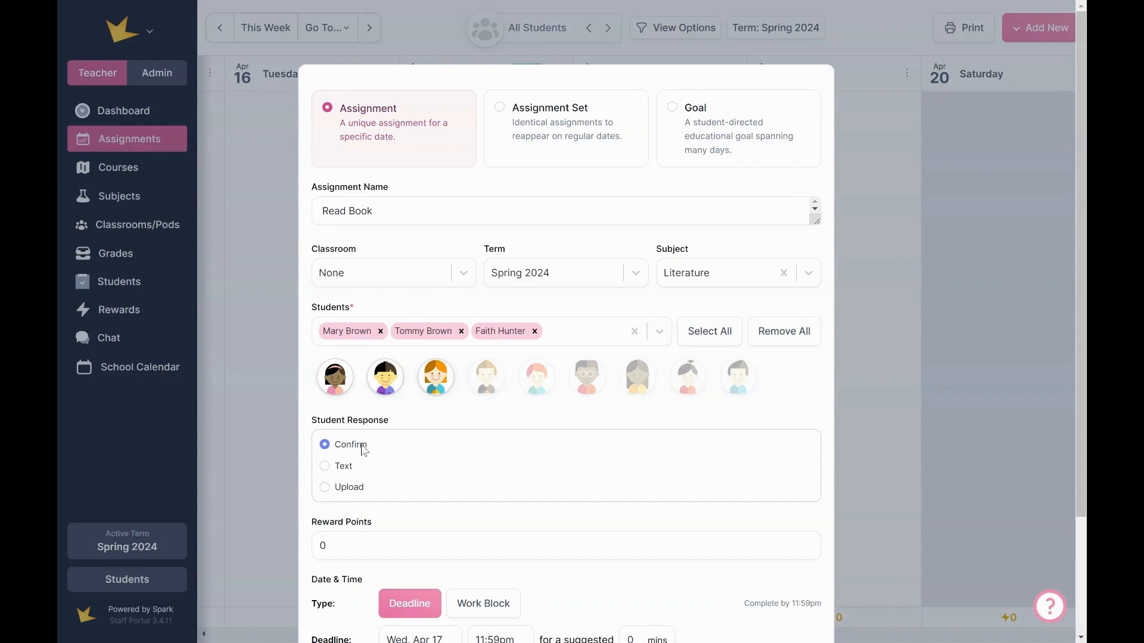
click(341, 471)
click(357, 496)
Step: Set the reward points of the Read Book assignment to 5
scroll(447, 467, down, 2)
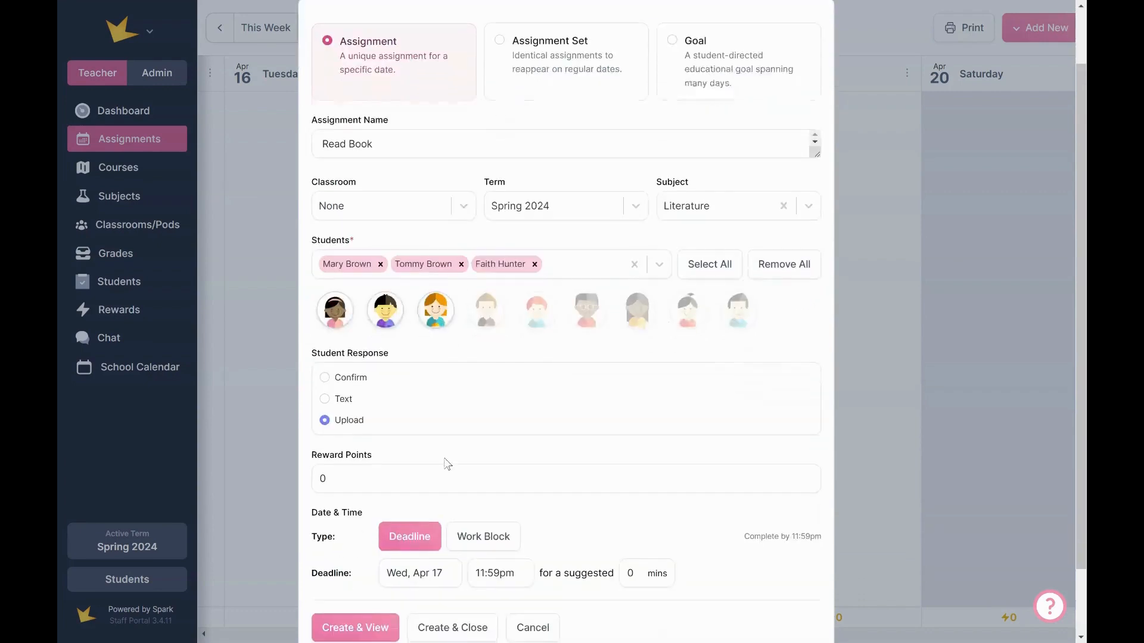
scroll(433, 427, down, 1)
click(314, 411)
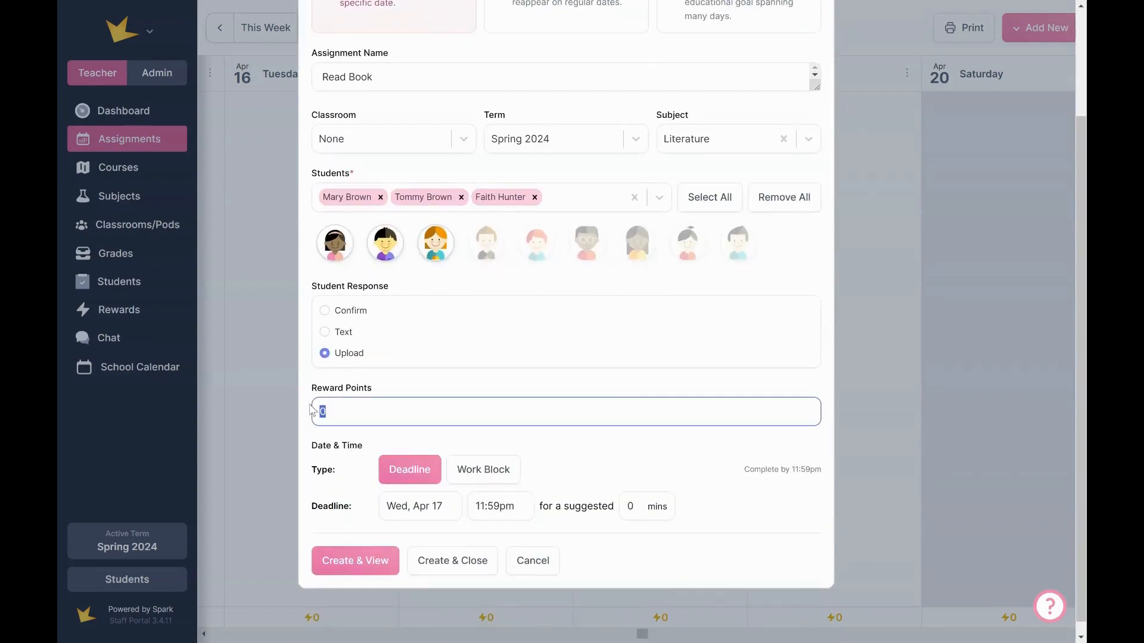
text(5)
Step: Schedule Read Book as a Work Block and create the assignment with its details opened for viewing
scroll(426, 374, down, 1)
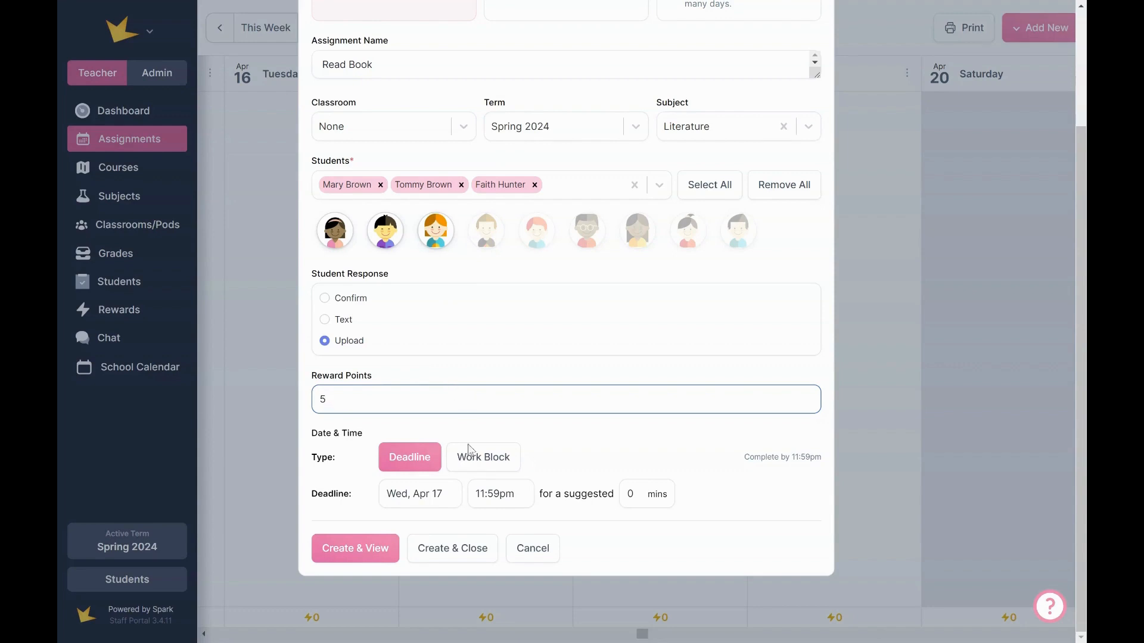
click(482, 470)
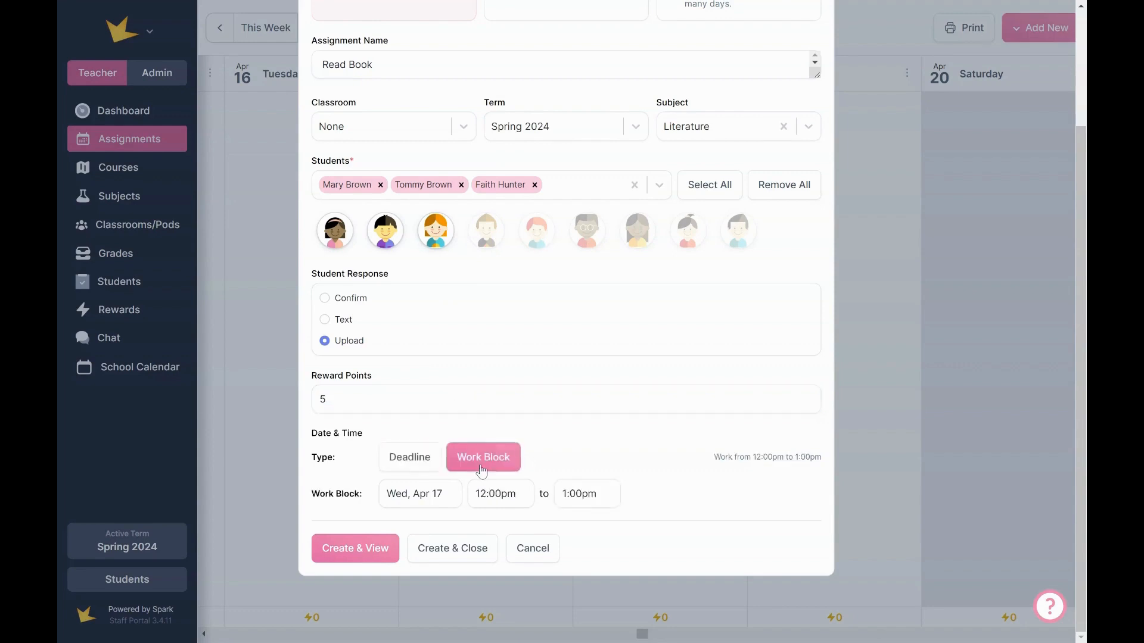
click(372, 550)
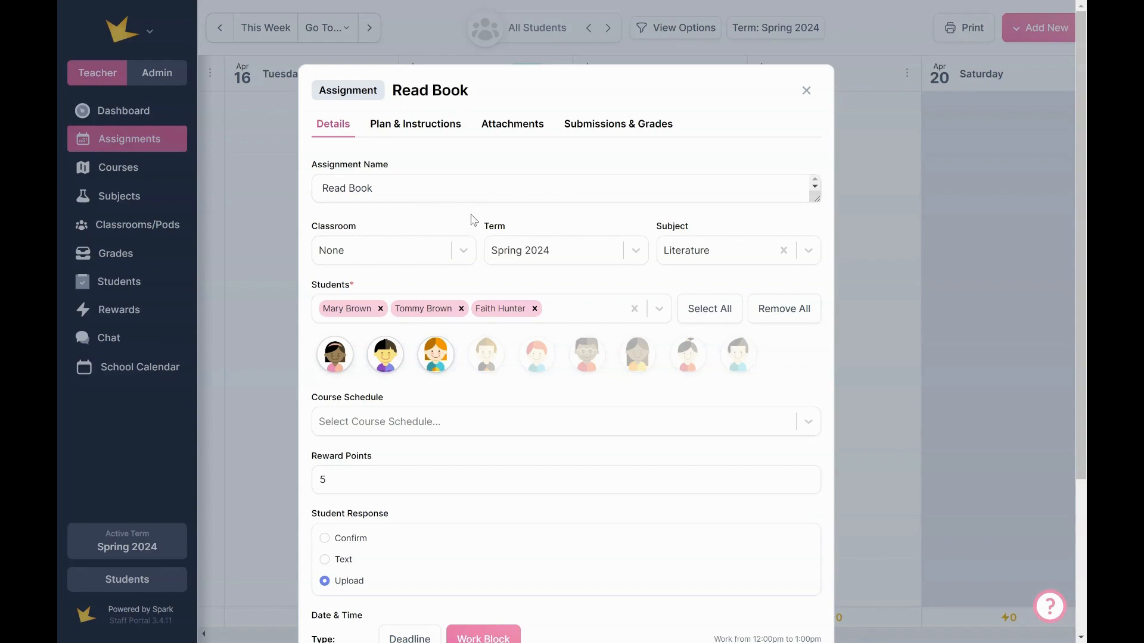
Step: Review the plan and instructions, attachments, and submissions and grades sections of Read Book, and close the assignment
click(438, 126)
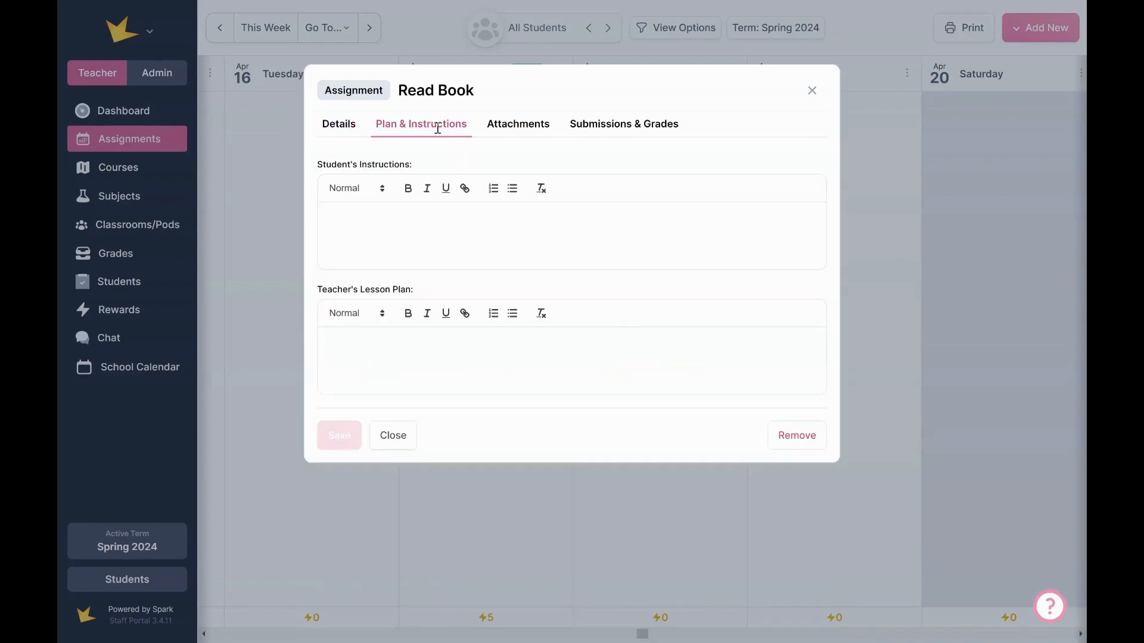
click(456, 221)
click(463, 337)
click(504, 122)
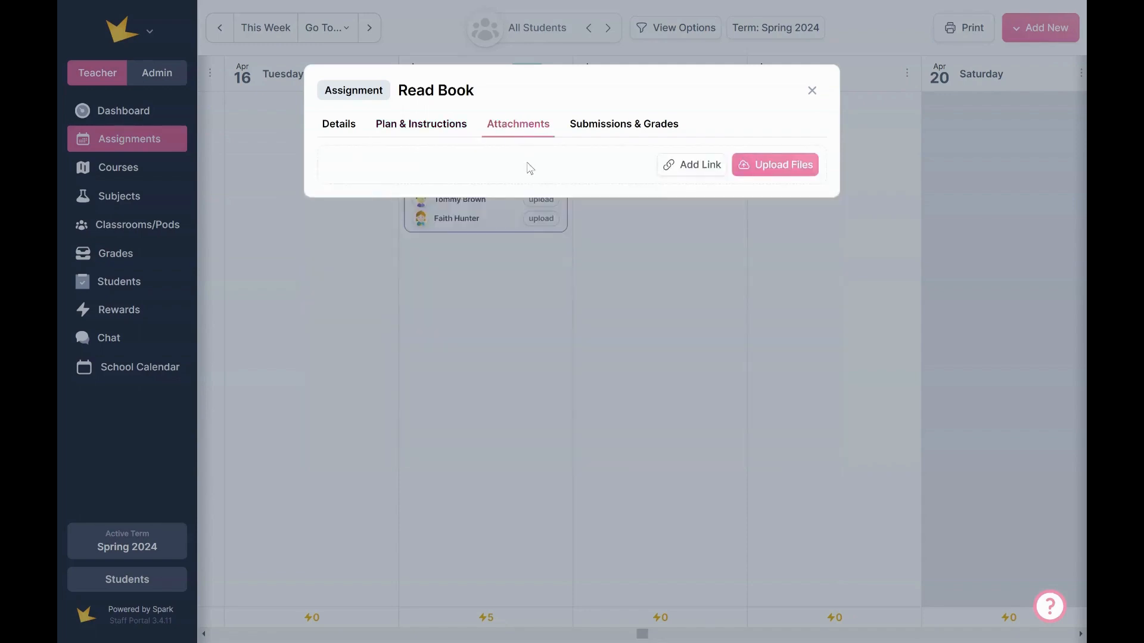
click(608, 125)
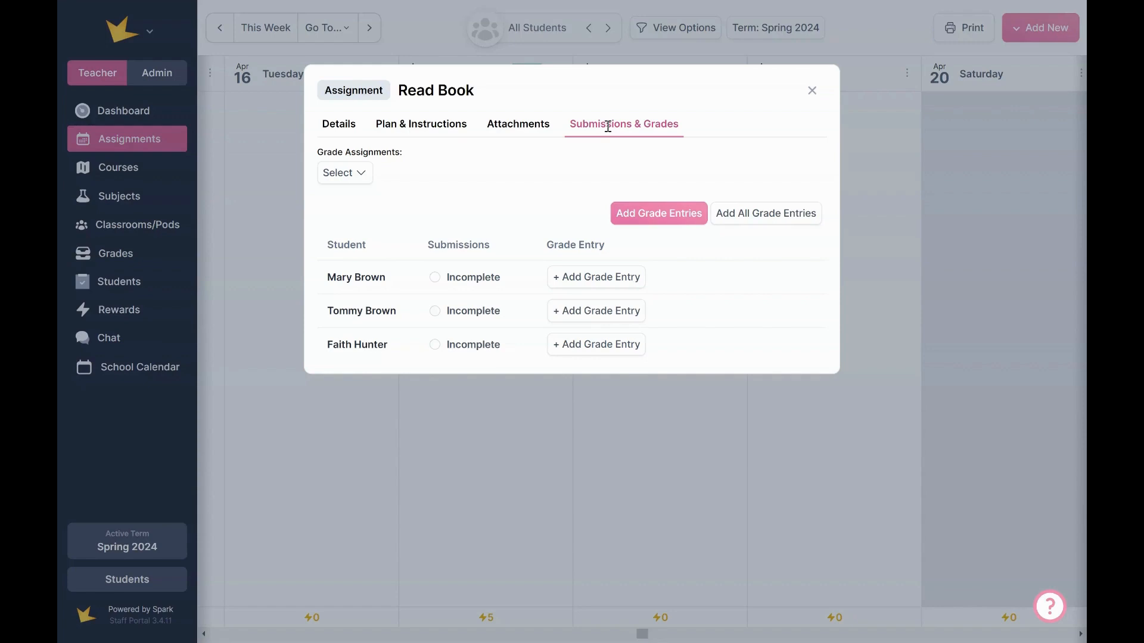
click(811, 90)
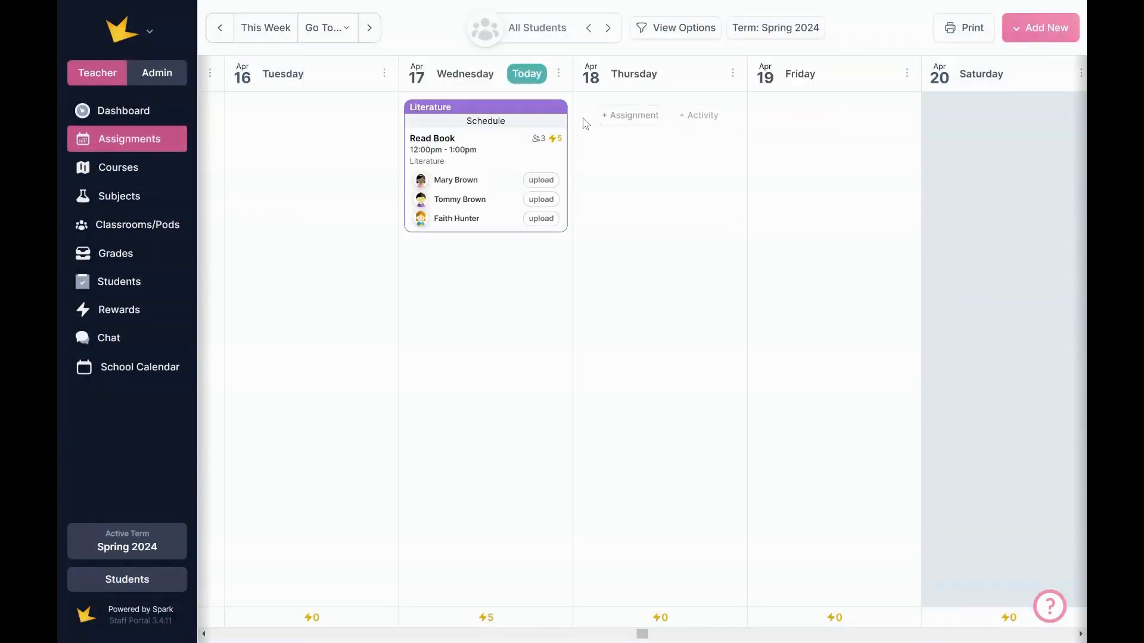
Step: Start another new assignment on Wednesday, April 17, as a repeating Assignment Set
click(559, 74)
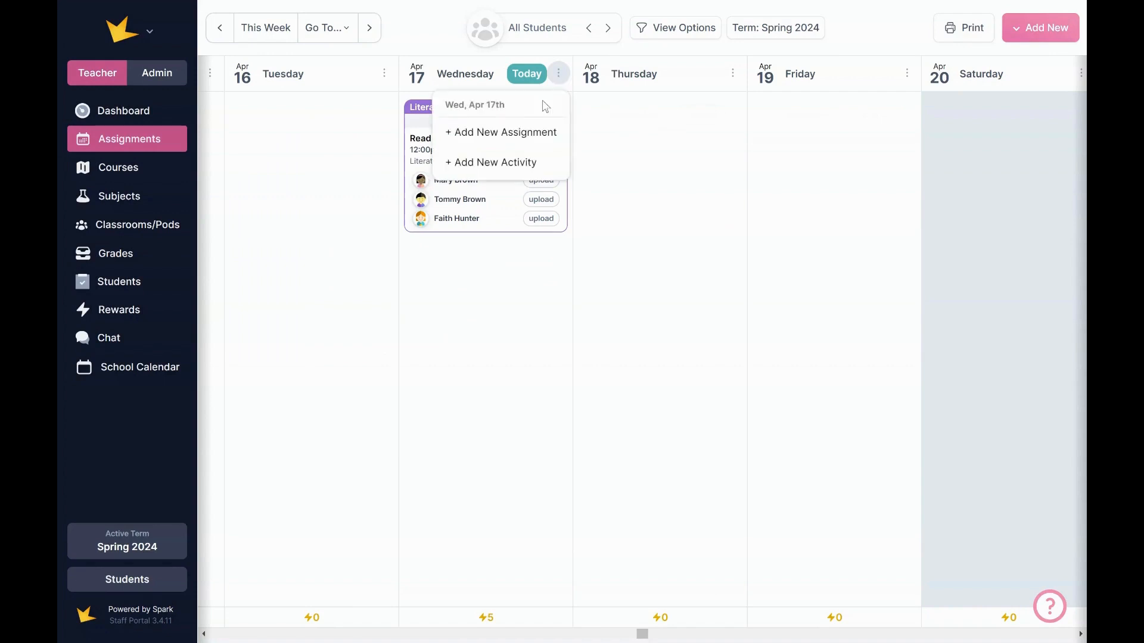
click(536, 133)
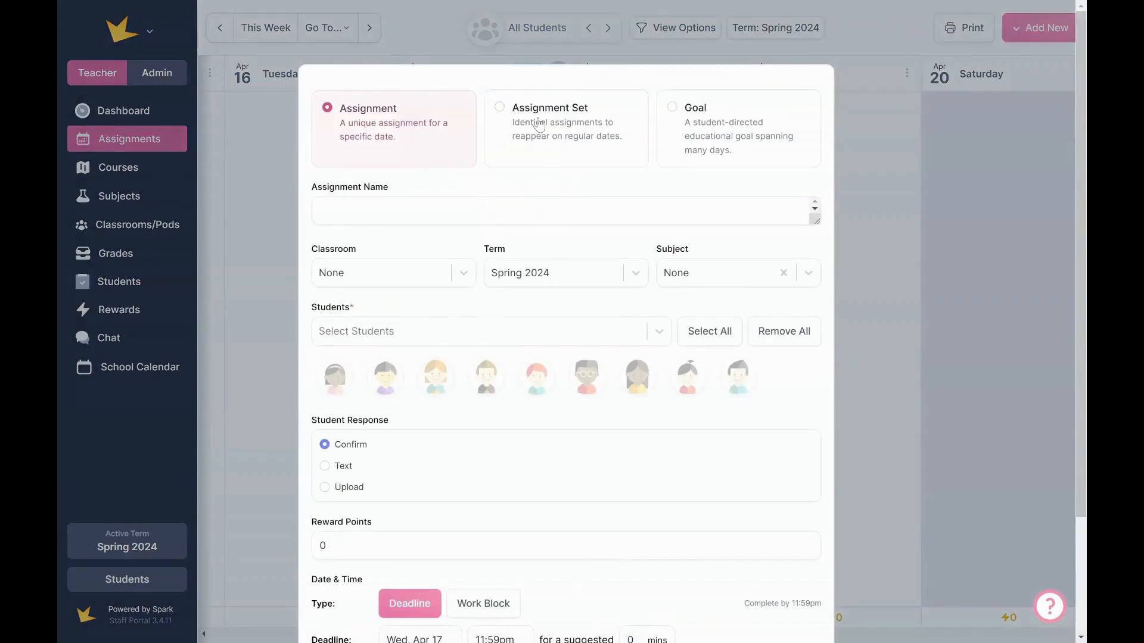
click(540, 126)
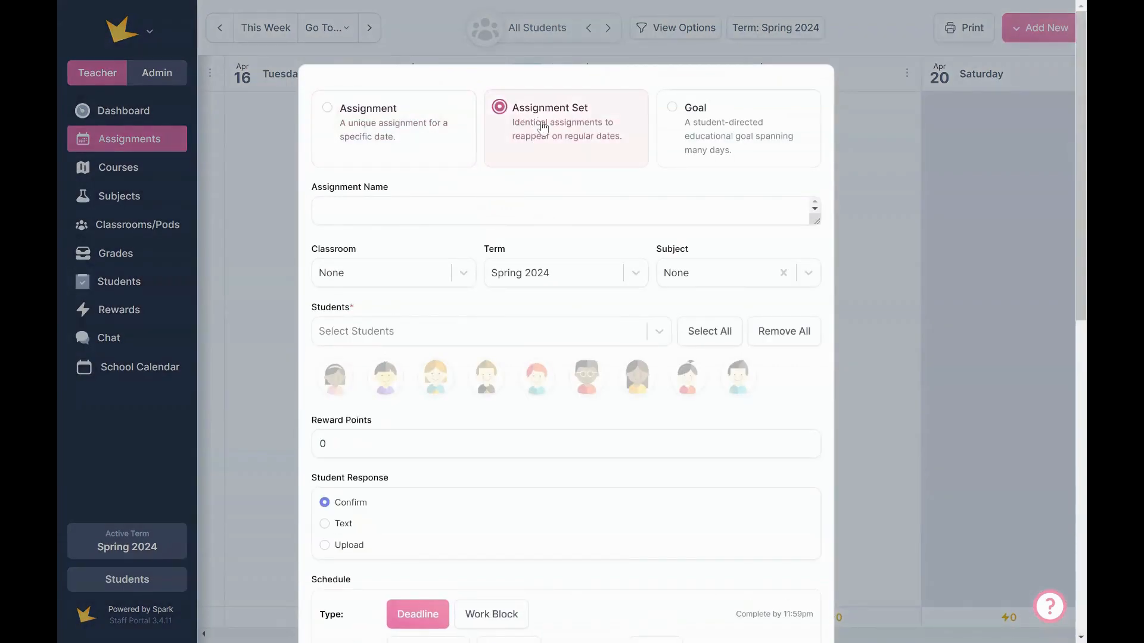
Step: Name the assignment set Vocab Workbook and set its subject to Literature
click(481, 211)
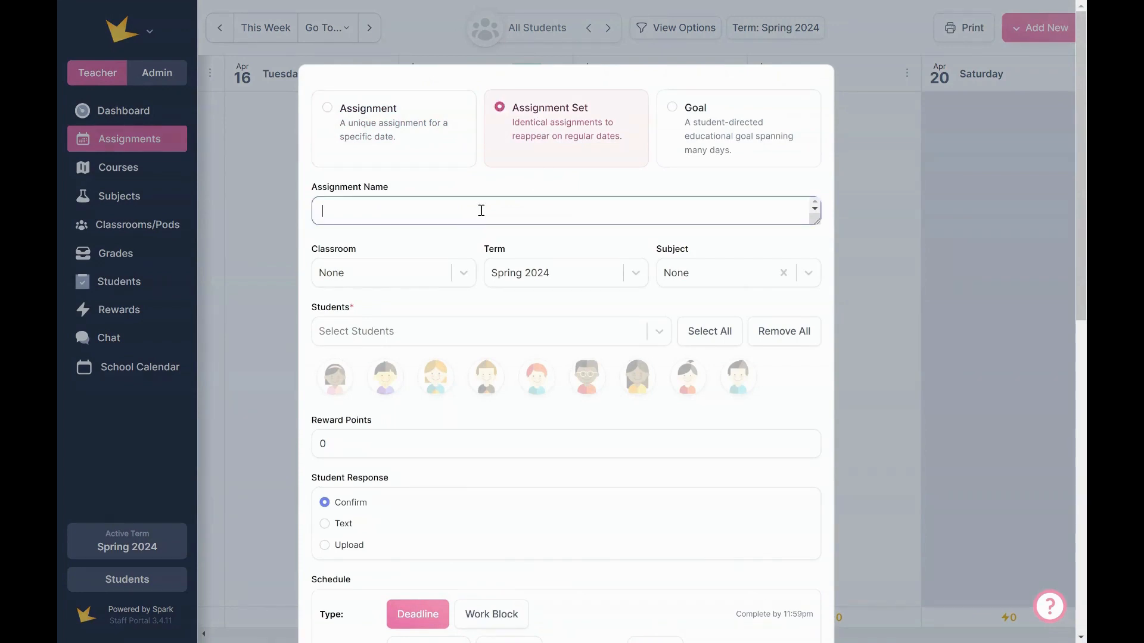
text(Vocab Workbook)
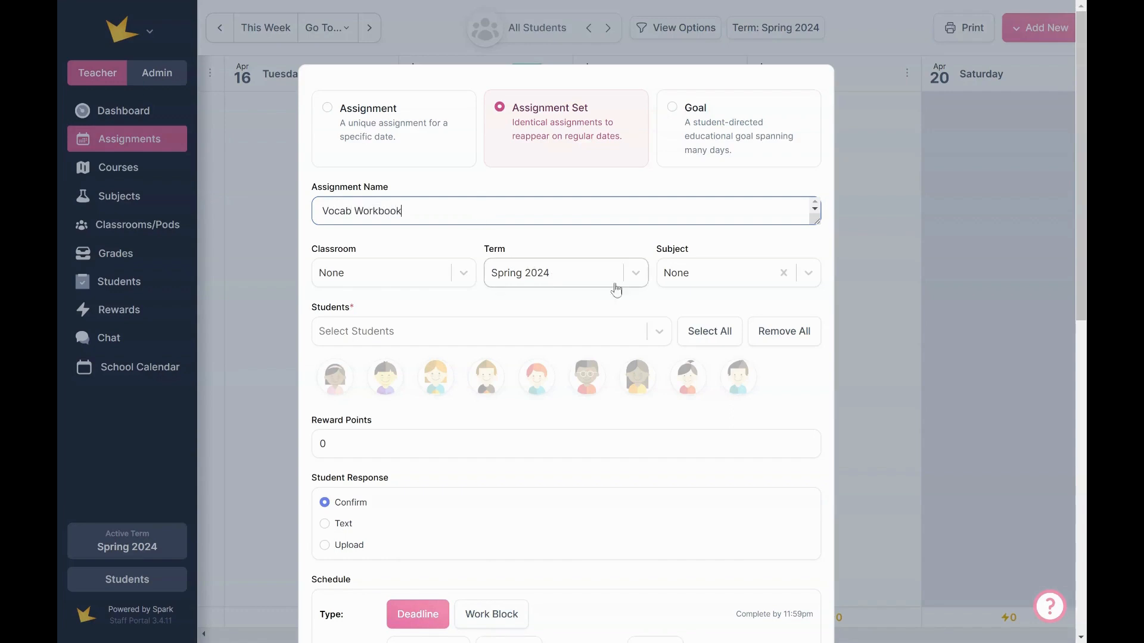
click(724, 281)
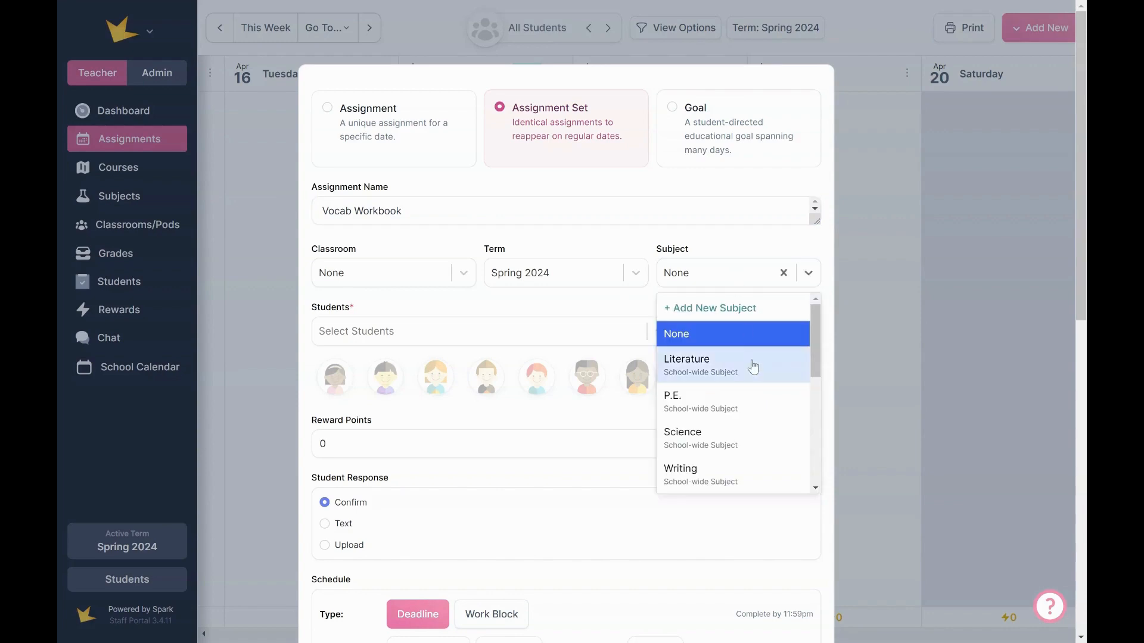
click(754, 367)
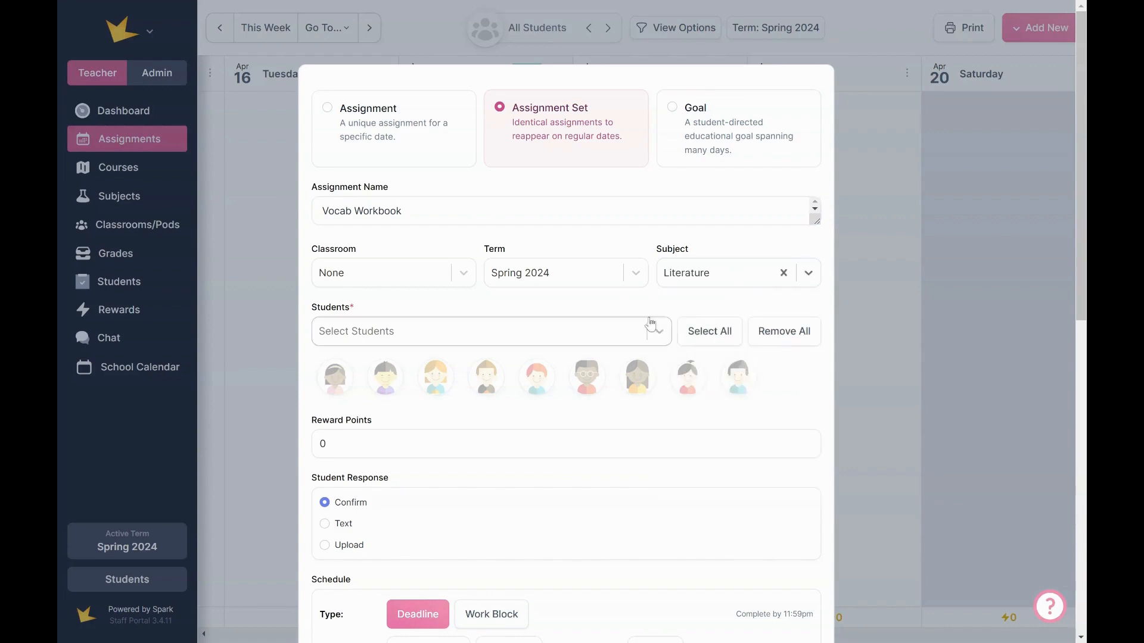
Step: Assign Vocab Workbook to the first three students, with 5 reward points and a Text student response
click(334, 381)
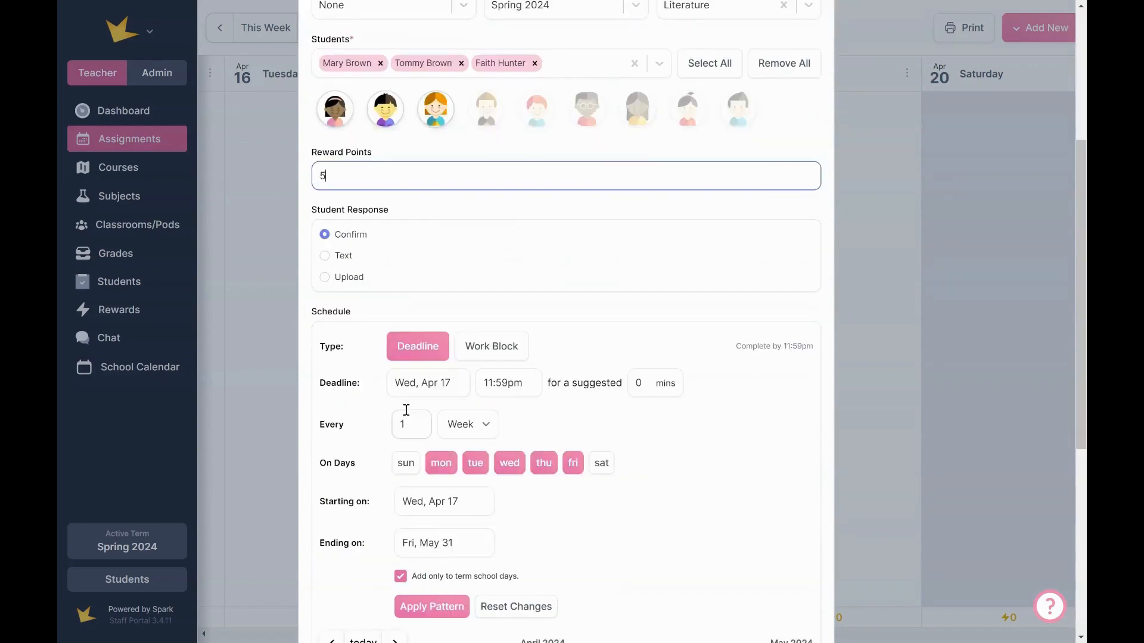
click(342, 257)
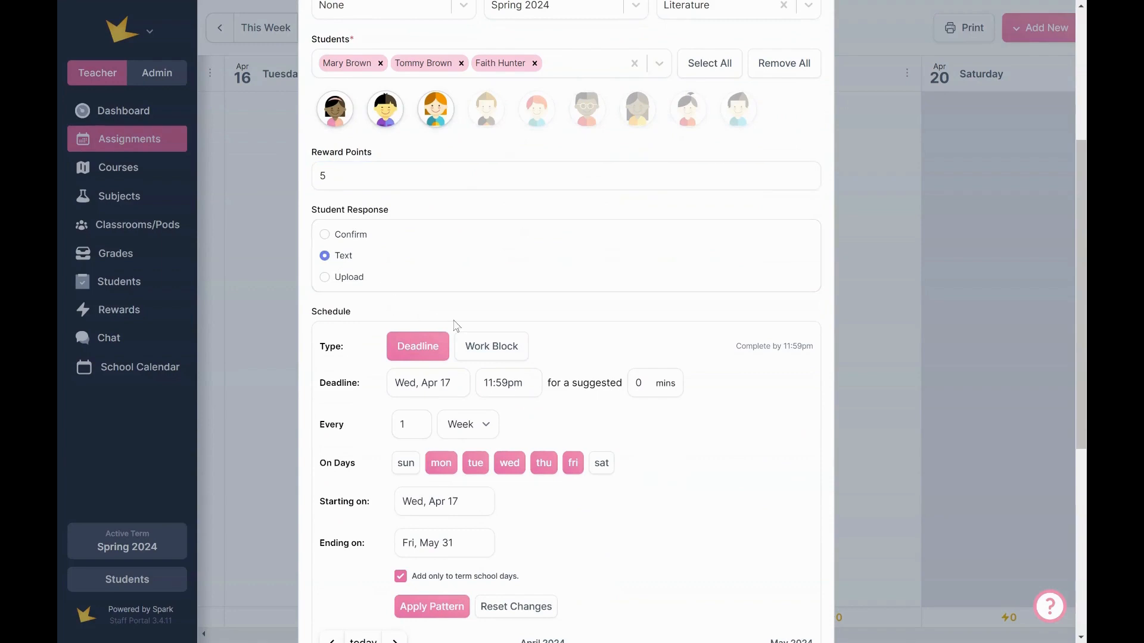
Step: Limit the weekly schedule of Vocab Workbook to Monday, Wednesday and Friday by removing Tuesday and Thursday
scroll(481, 322, down, 3)
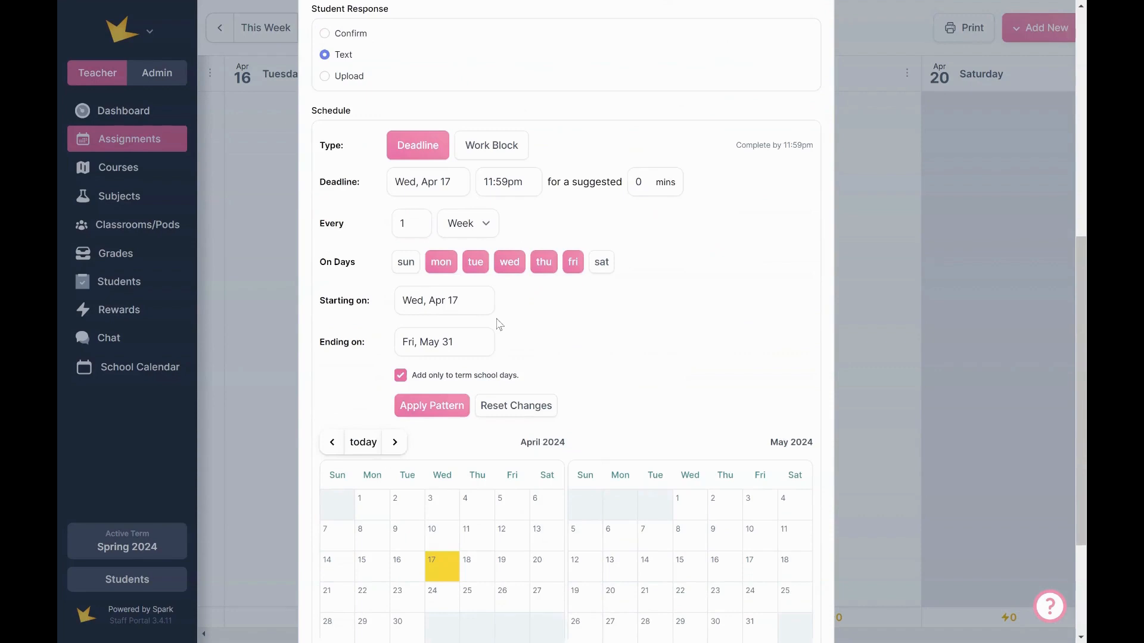
scroll(499, 324, down, 1)
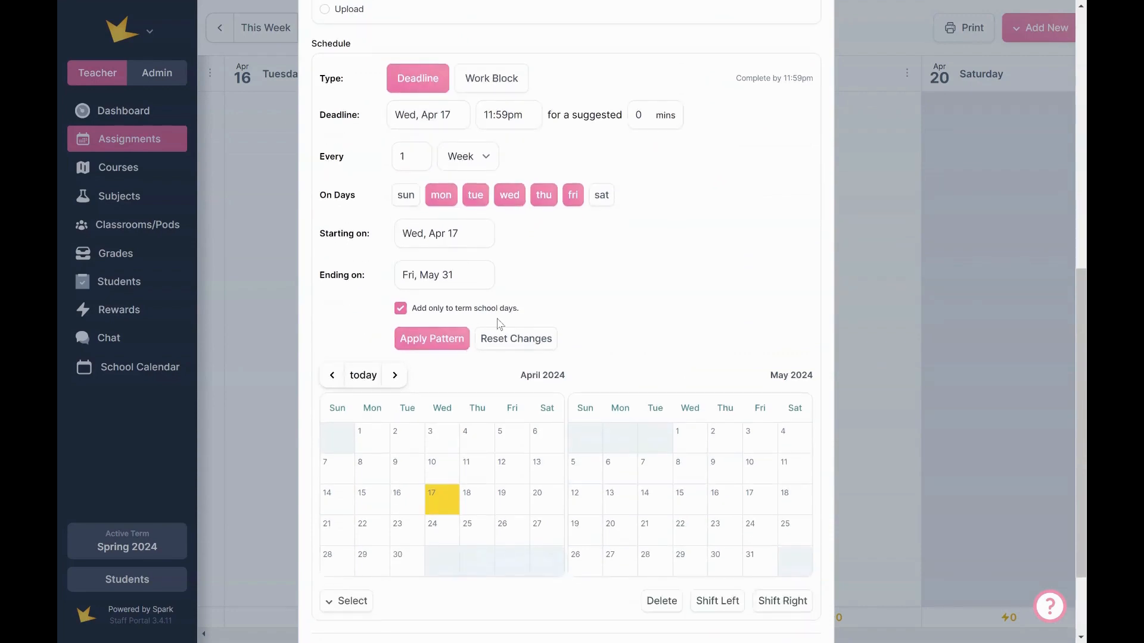
scroll(560, 309, up, 1)
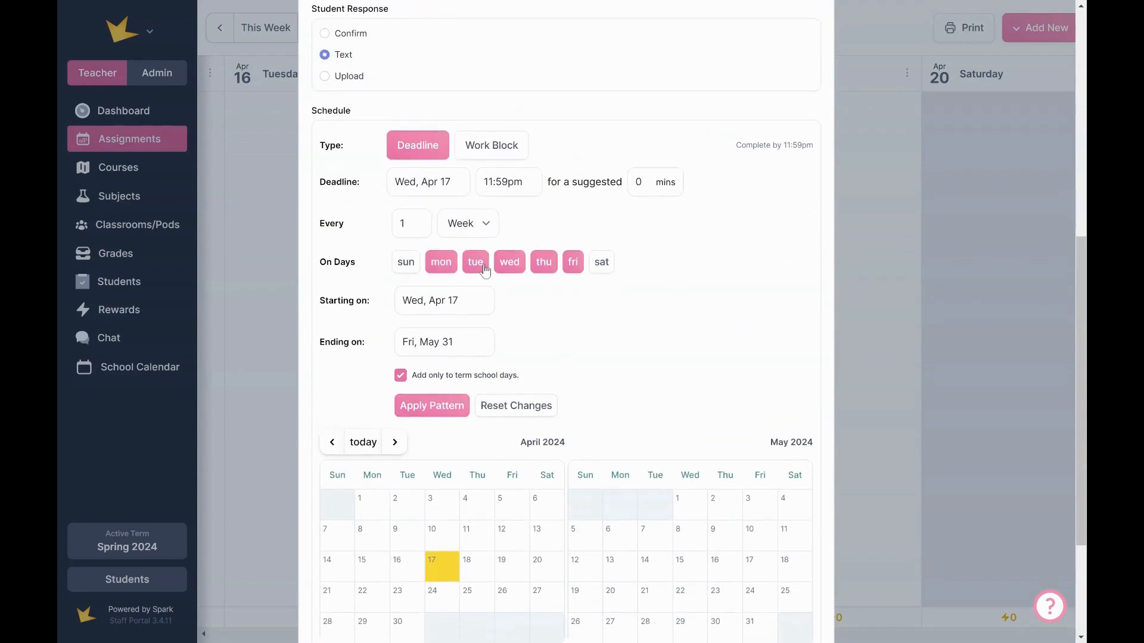
click(476, 263)
click(545, 266)
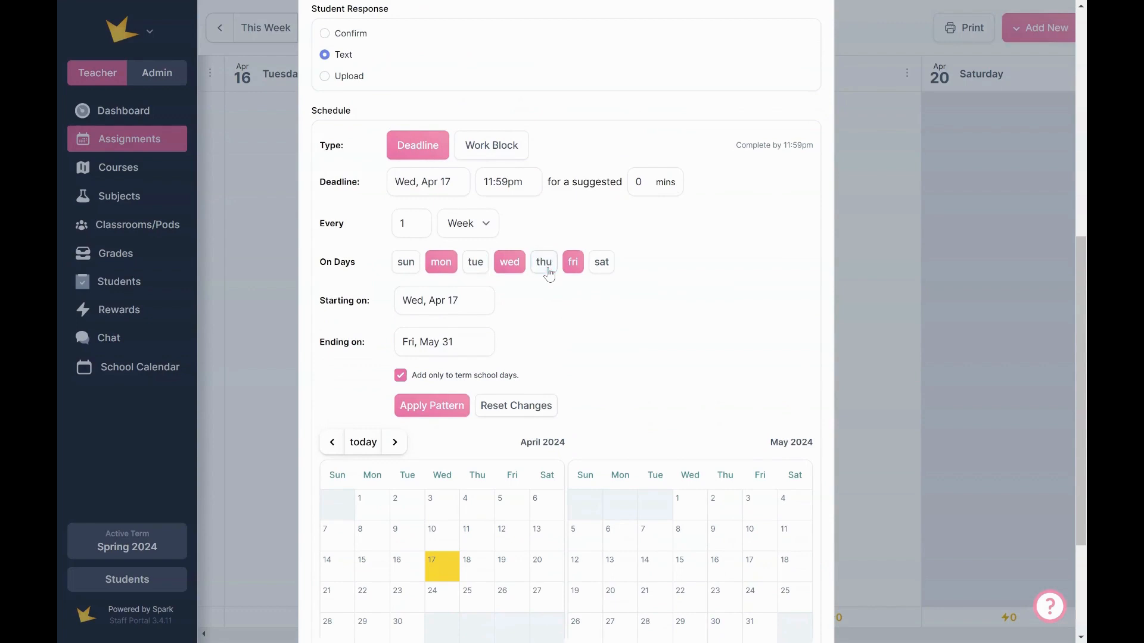
Step: Keep Fri, May 31 as the end date and apply the Monday, Wednesday and Friday pattern to the calendar
click(467, 353)
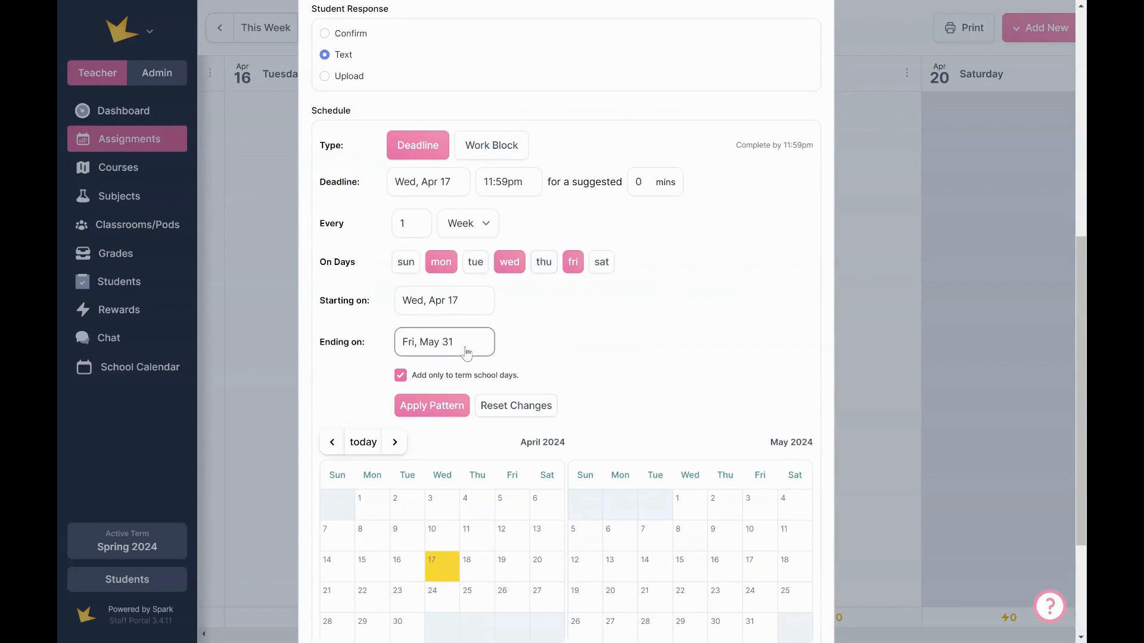
click(557, 349)
click(445, 412)
scroll(570, 378, down, 1)
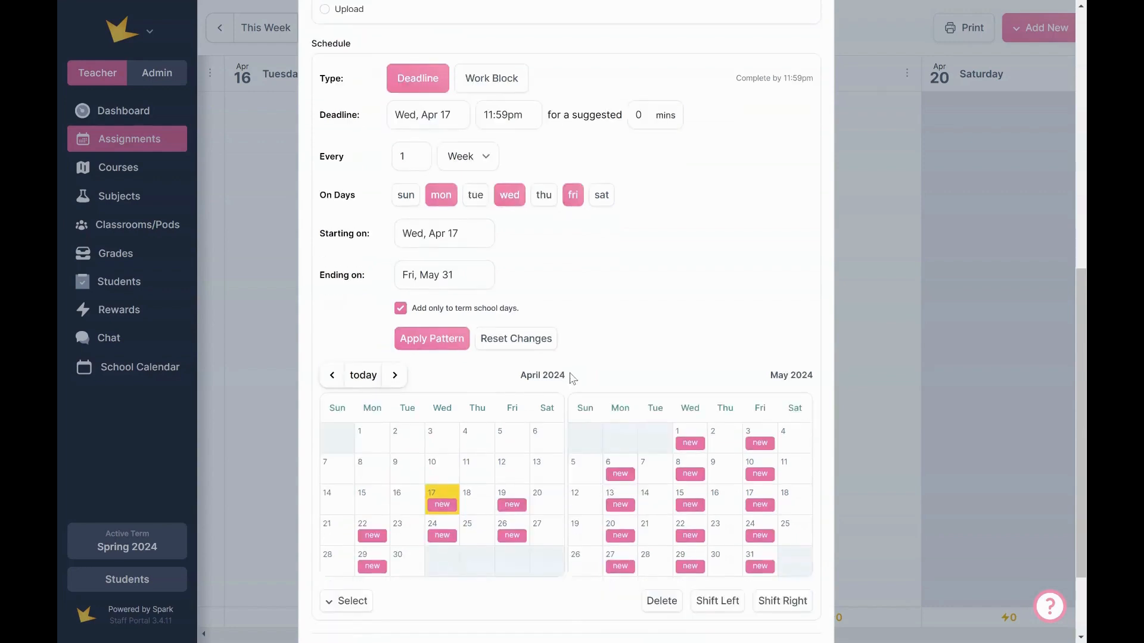
scroll(572, 377, down, 1)
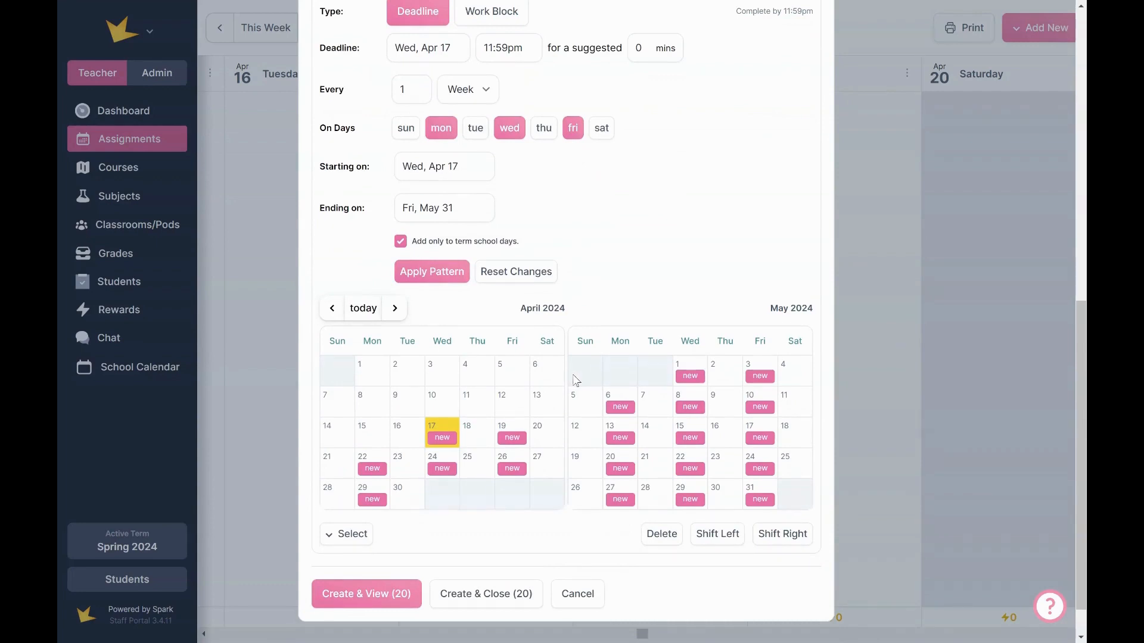
Step: Select the April 17 occurrence in the calendar, shift it one day earlier and then back
click(451, 443)
click(717, 536)
click(780, 536)
Step: Add all Fridays to the selection, try shifting it one day earlier and back, and delete the selected occurrences
click(330, 542)
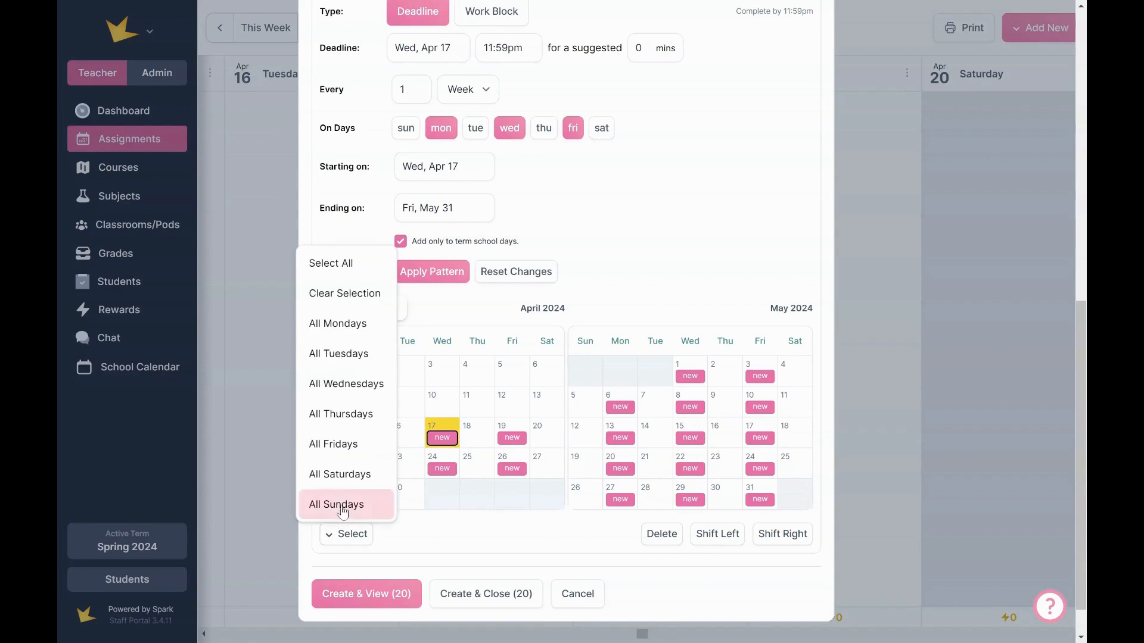
click(342, 457)
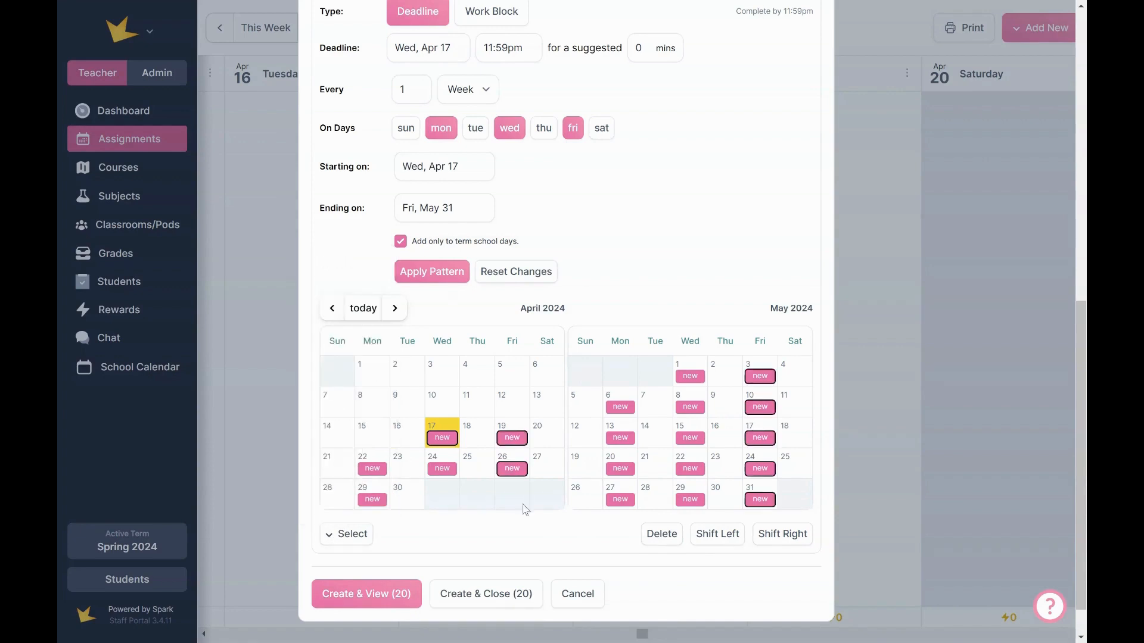
click(719, 535)
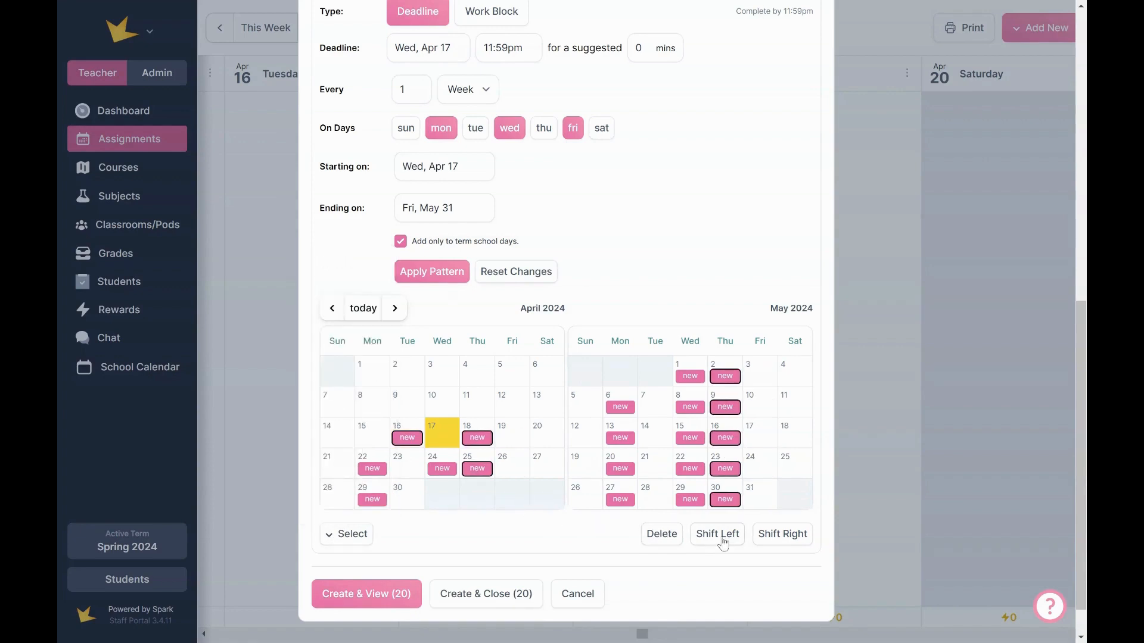
click(774, 540)
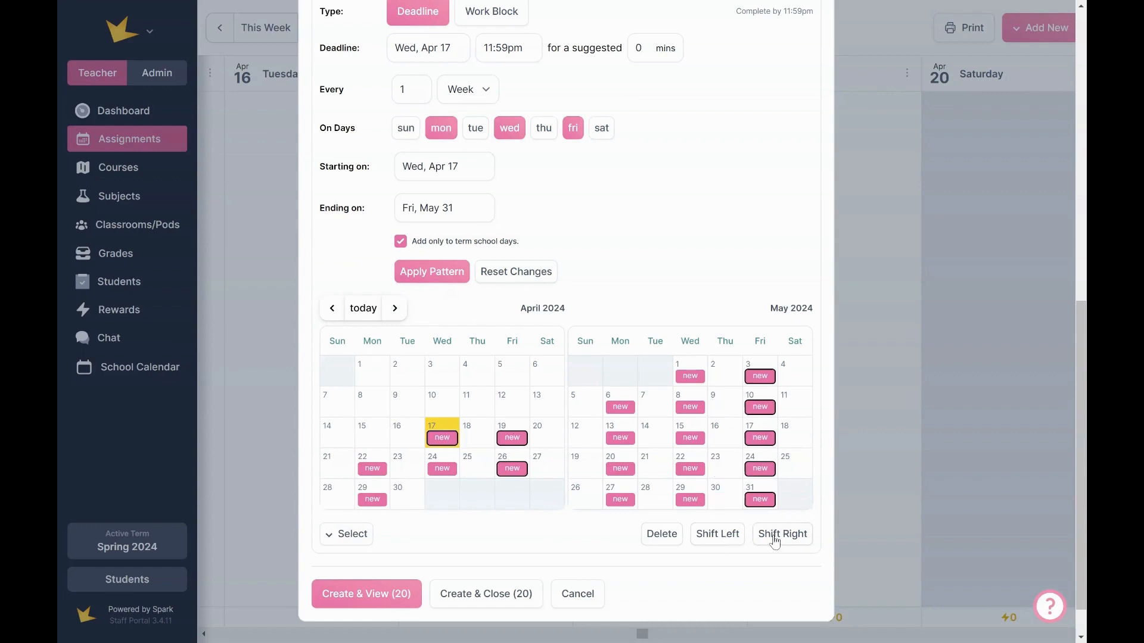
click(661, 535)
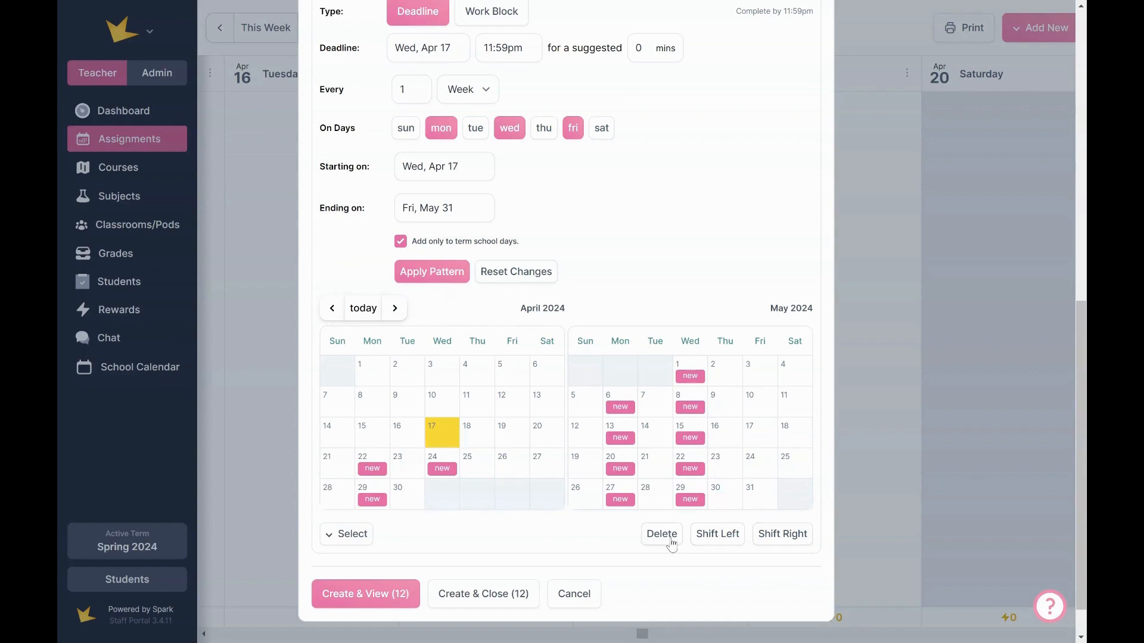
Step: Reapply the weekly pattern without Monday, leaving Wednesday and Friday, and create the Vocab Workbook set with its details opened for viewing
scroll(623, 411, up, 1)
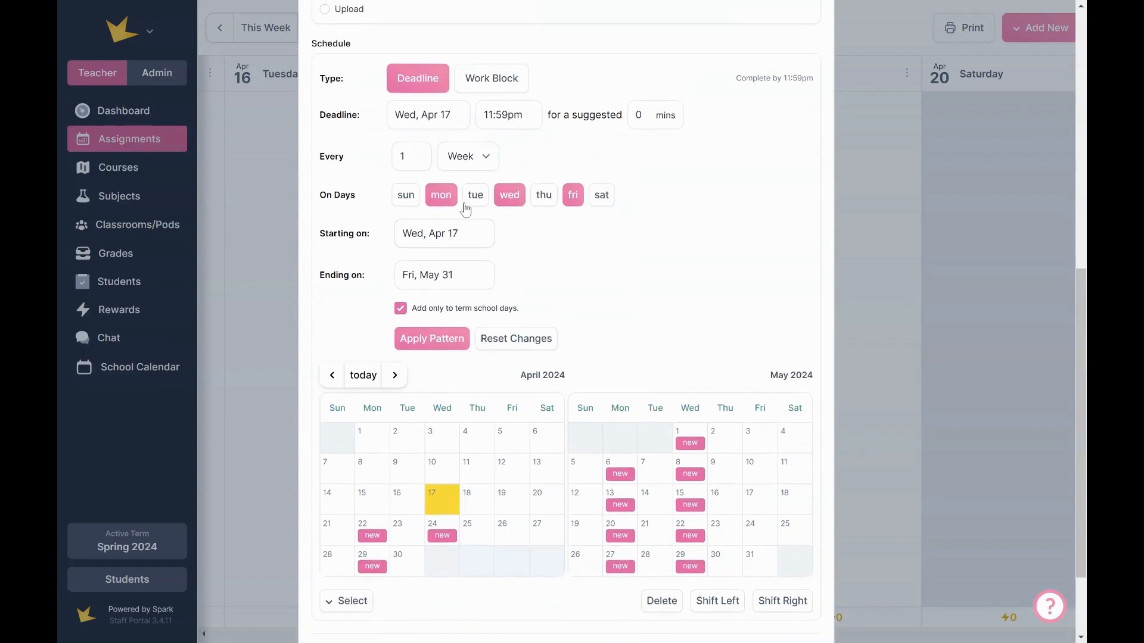
click(450, 201)
click(452, 349)
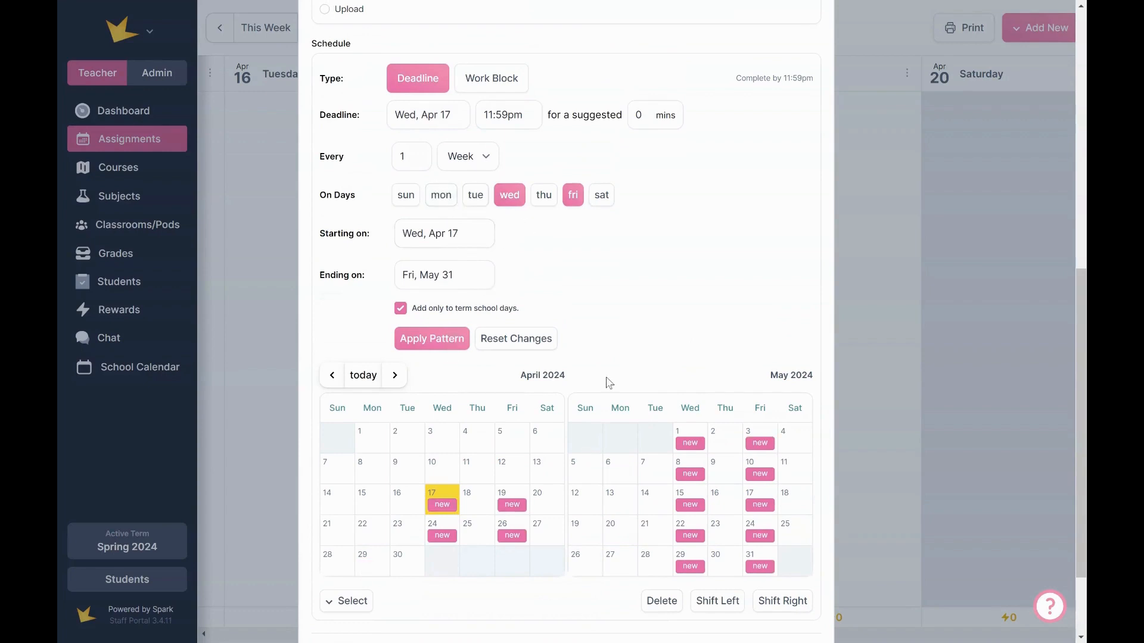
scroll(614, 392, down, 1)
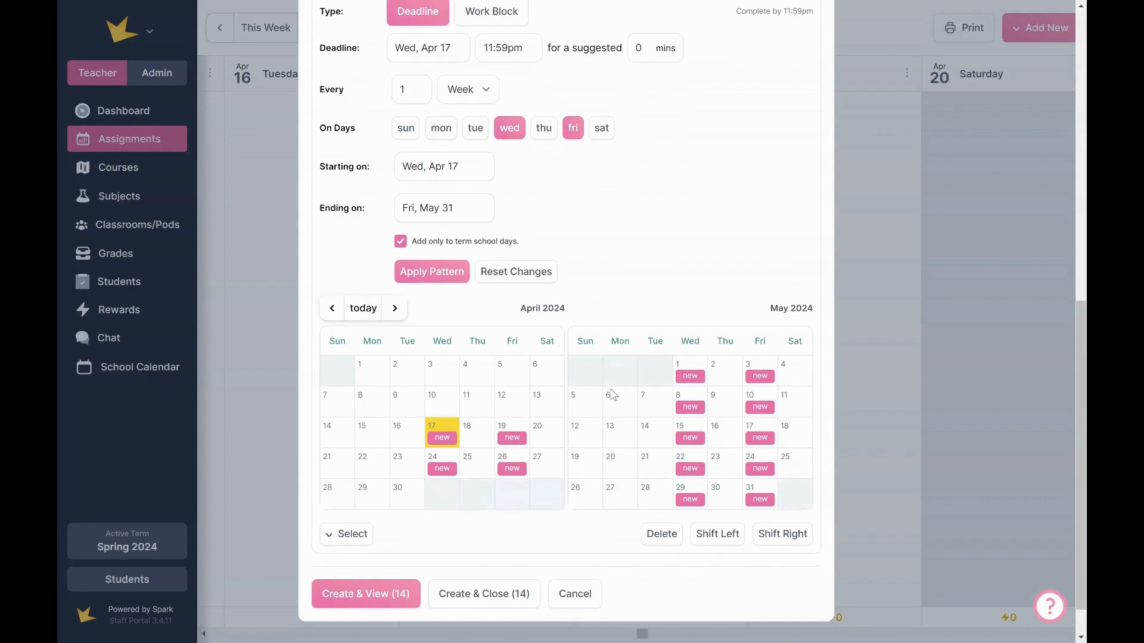
scroll(512, 444, down, 1)
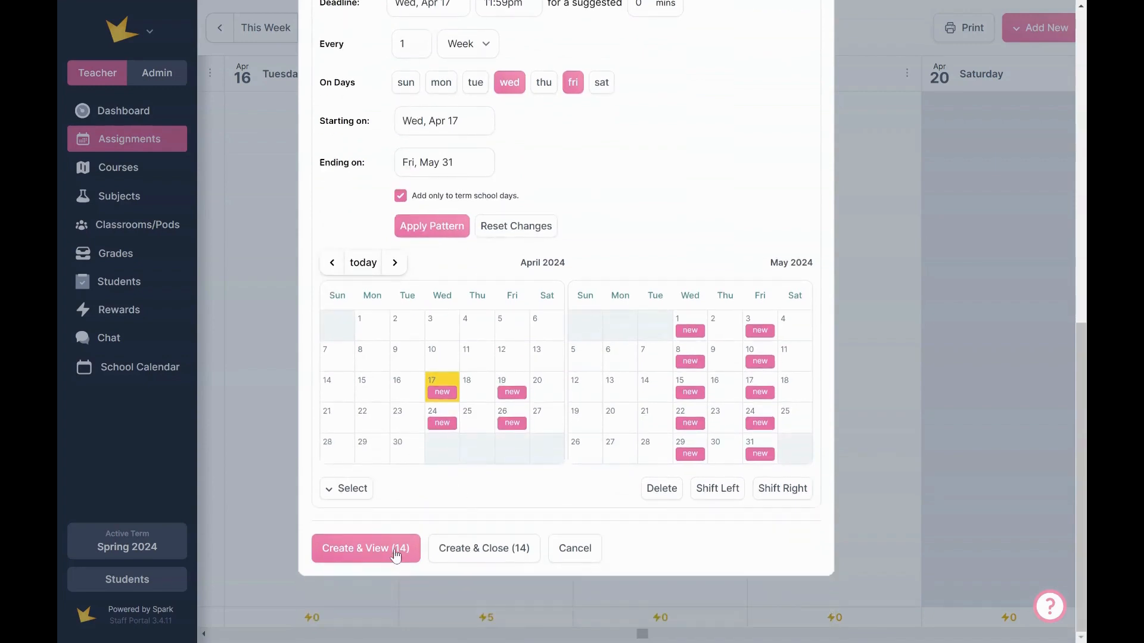
click(395, 549)
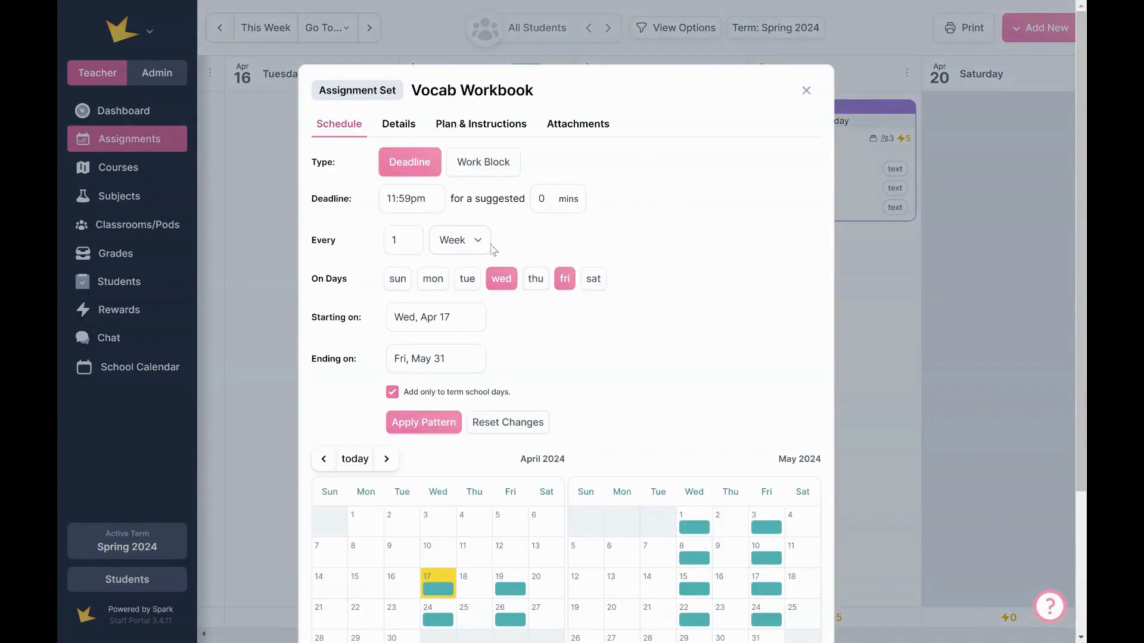
Step: View the set's Plan & Instructions and Attachments sections, then close it to return to the calendar
click(468, 125)
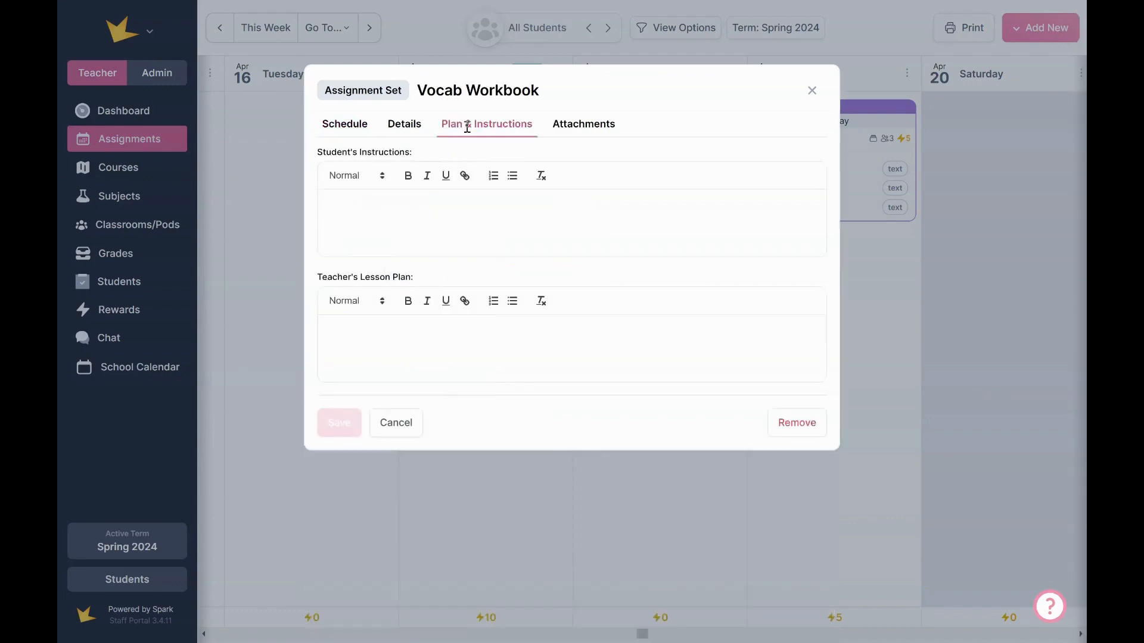
click(576, 134)
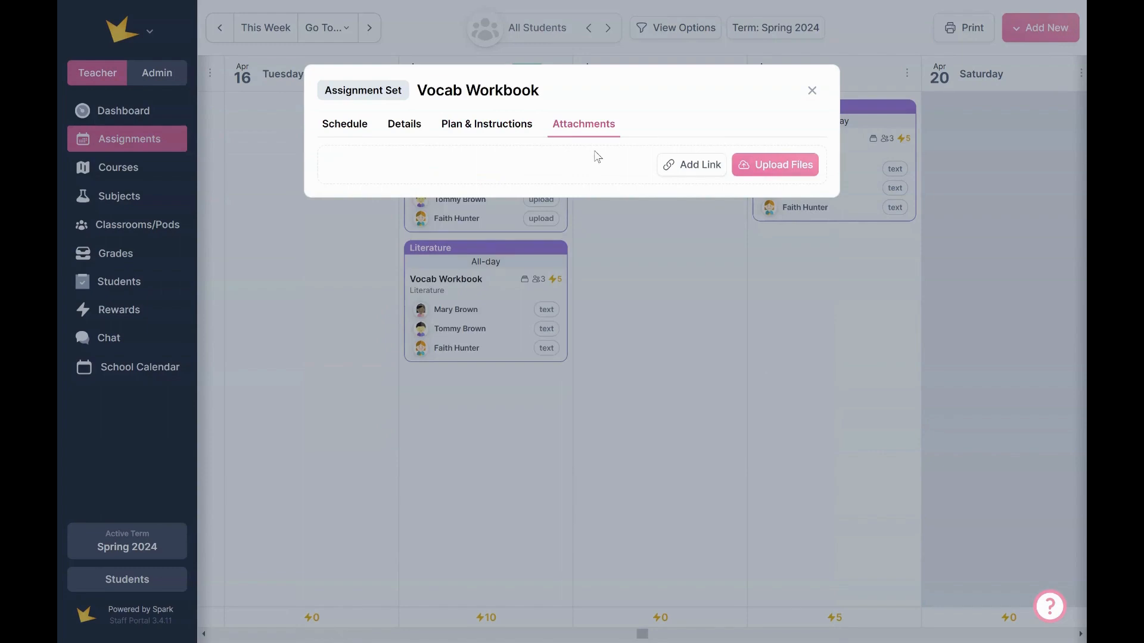
click(731, 287)
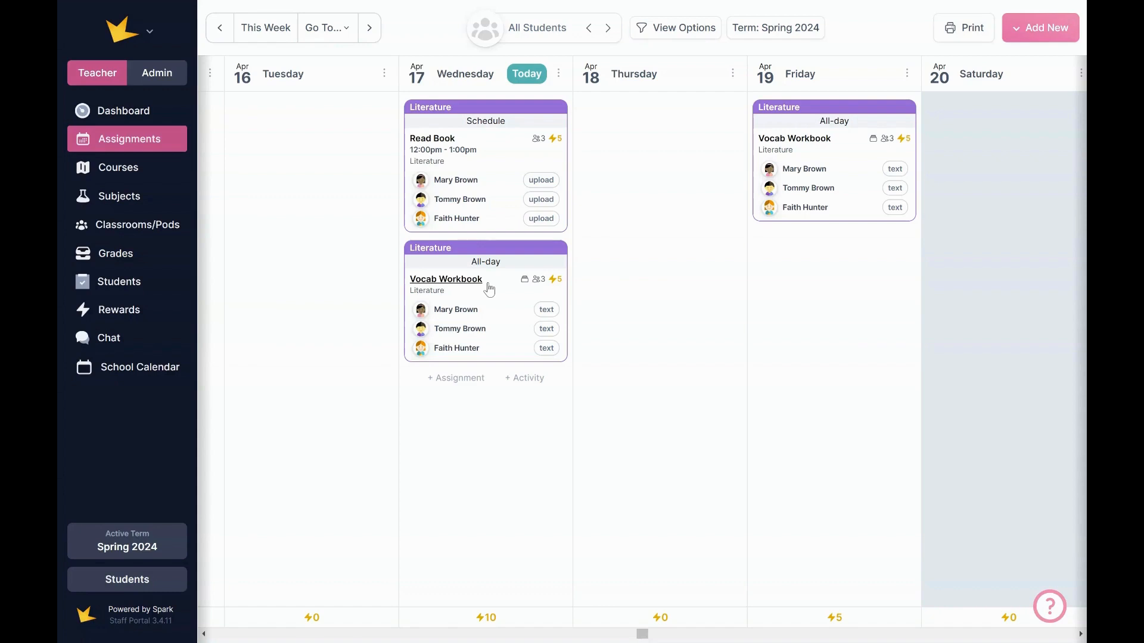
Step: Open Wednesday's Vocab Workbook assignment and go to the schedule of the assignment set it belongs to
mouse_move(522, 285)
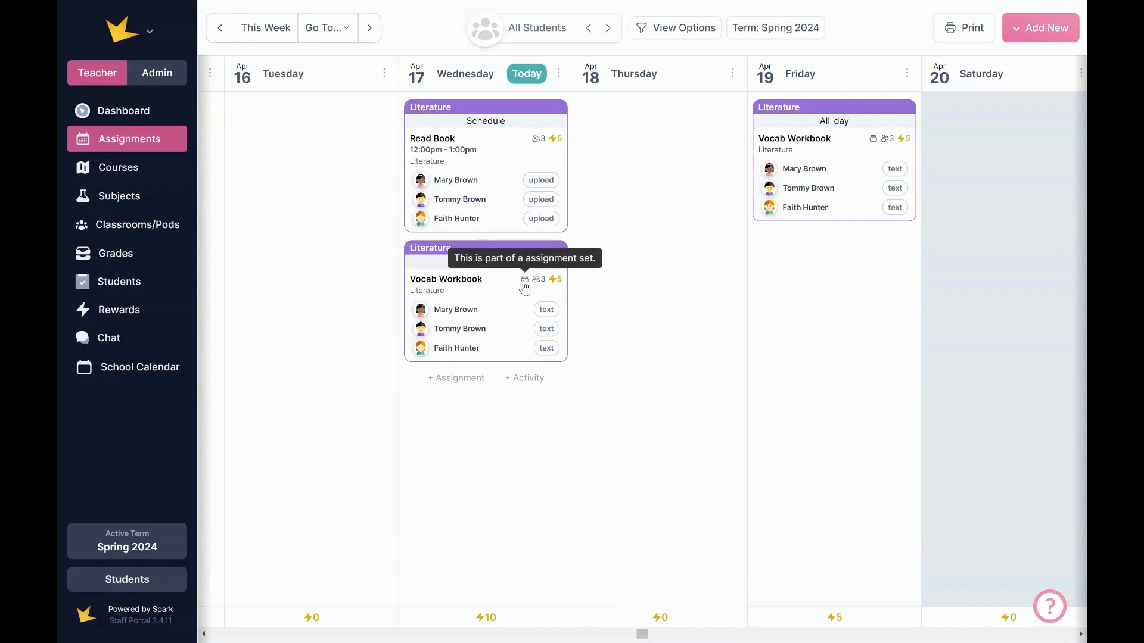
click(477, 288)
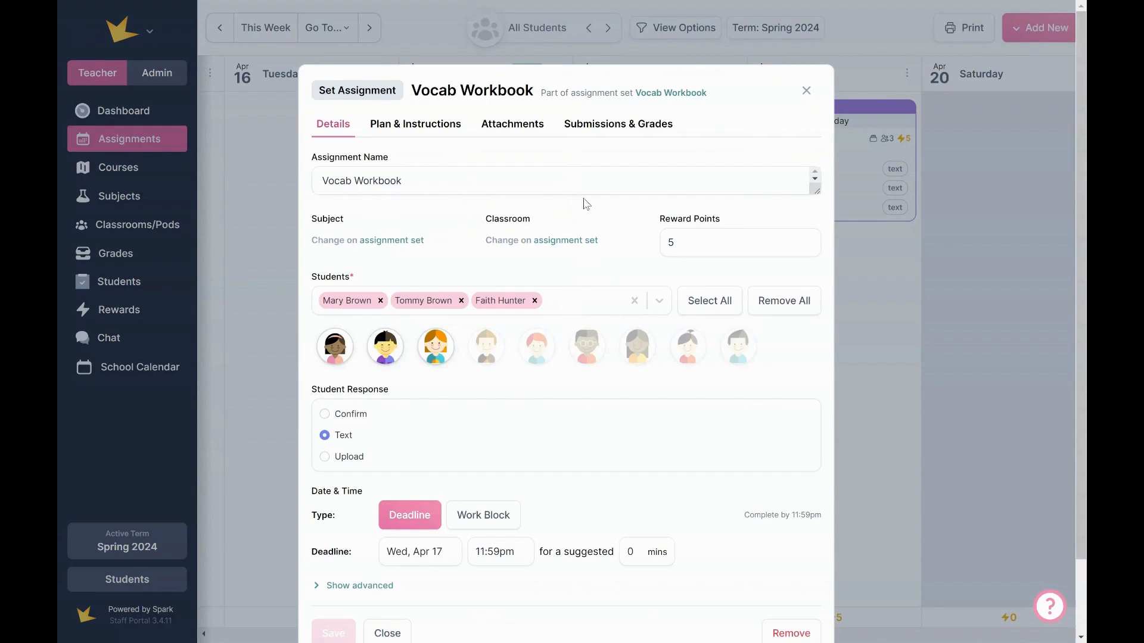
click(688, 94)
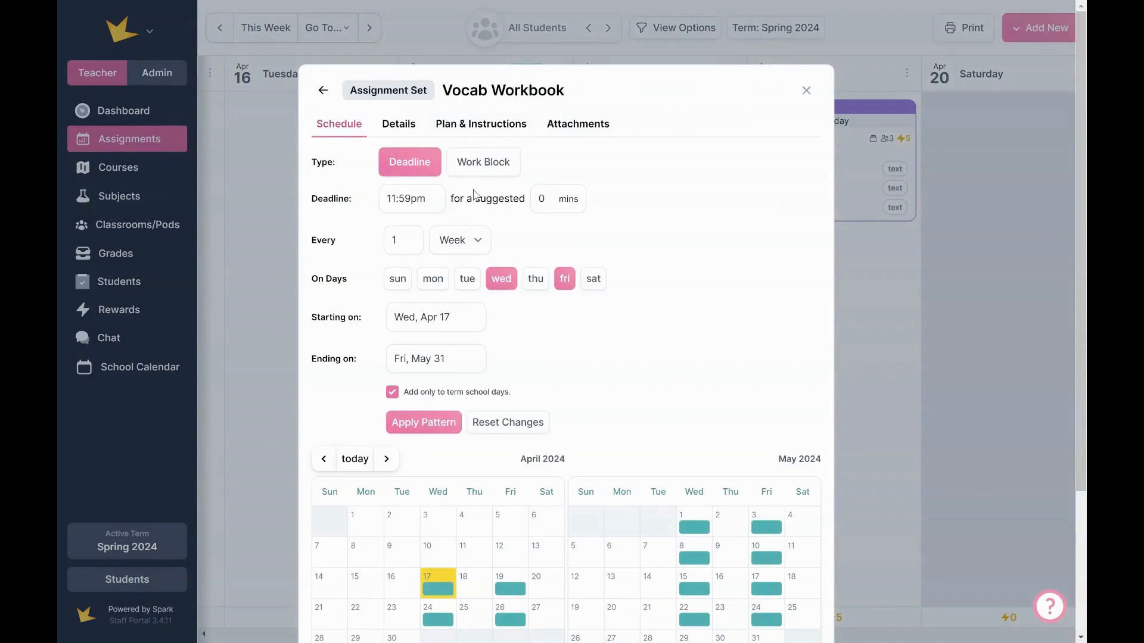
scroll(465, 325, down, 2)
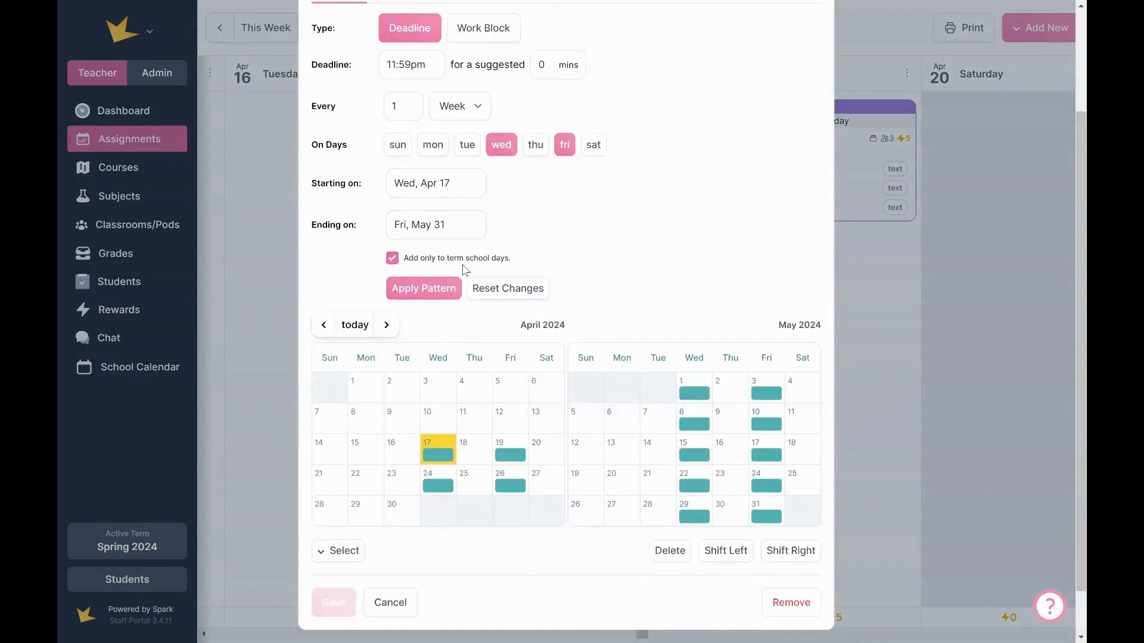
Step: Add Monday and Thursday to the set's weekly pattern, apply it to the calendar and save the set
click(433, 146)
click(437, 300)
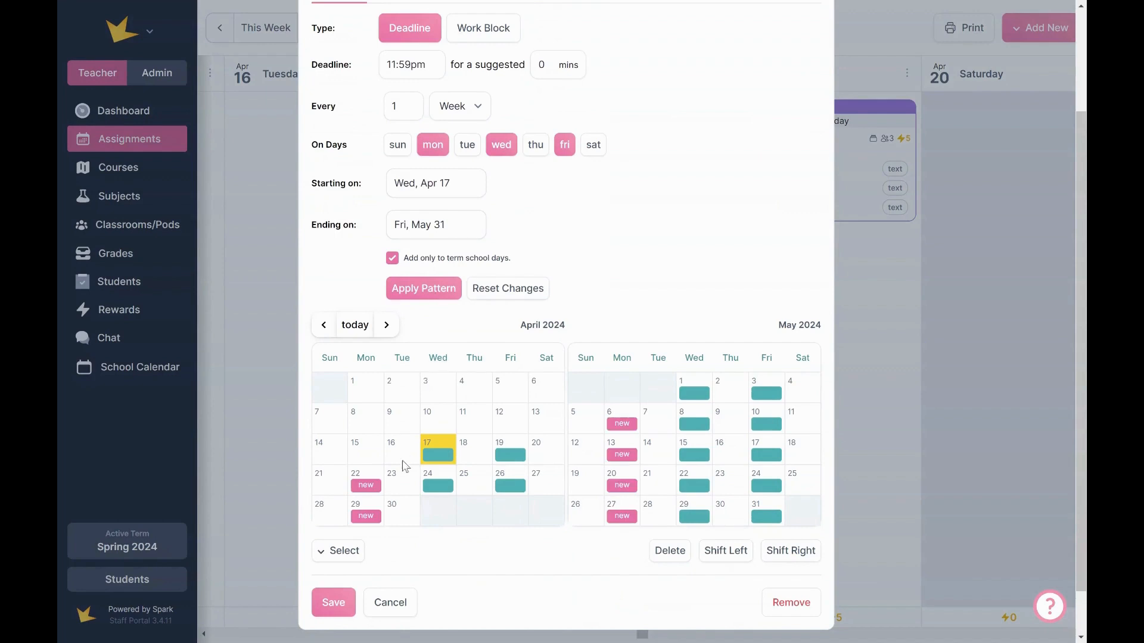
click(536, 145)
click(437, 292)
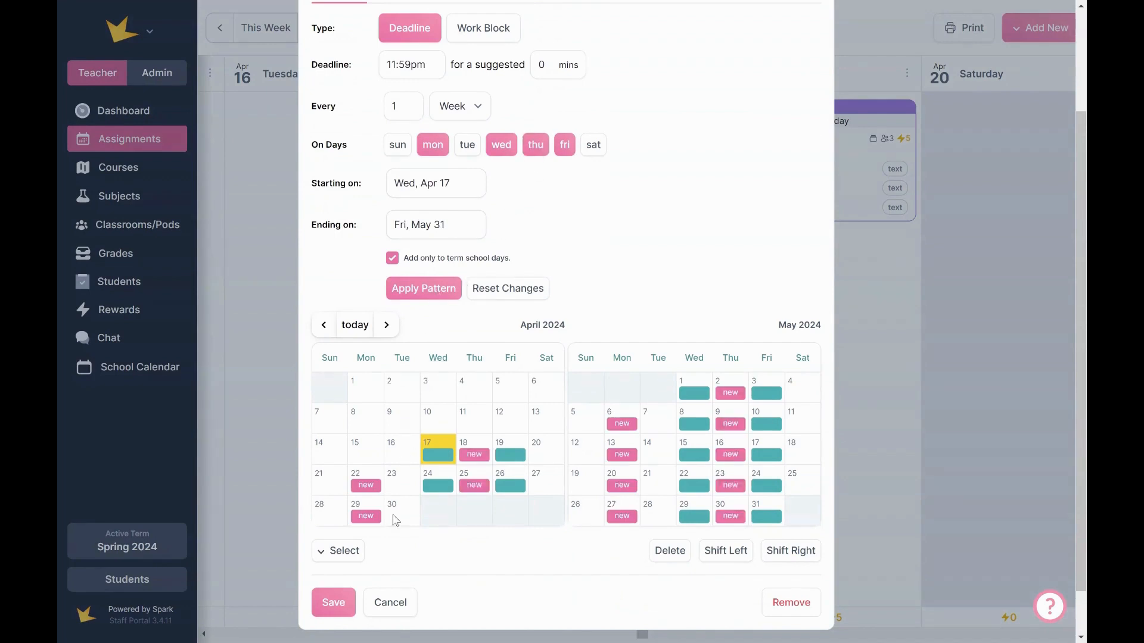
click(333, 602)
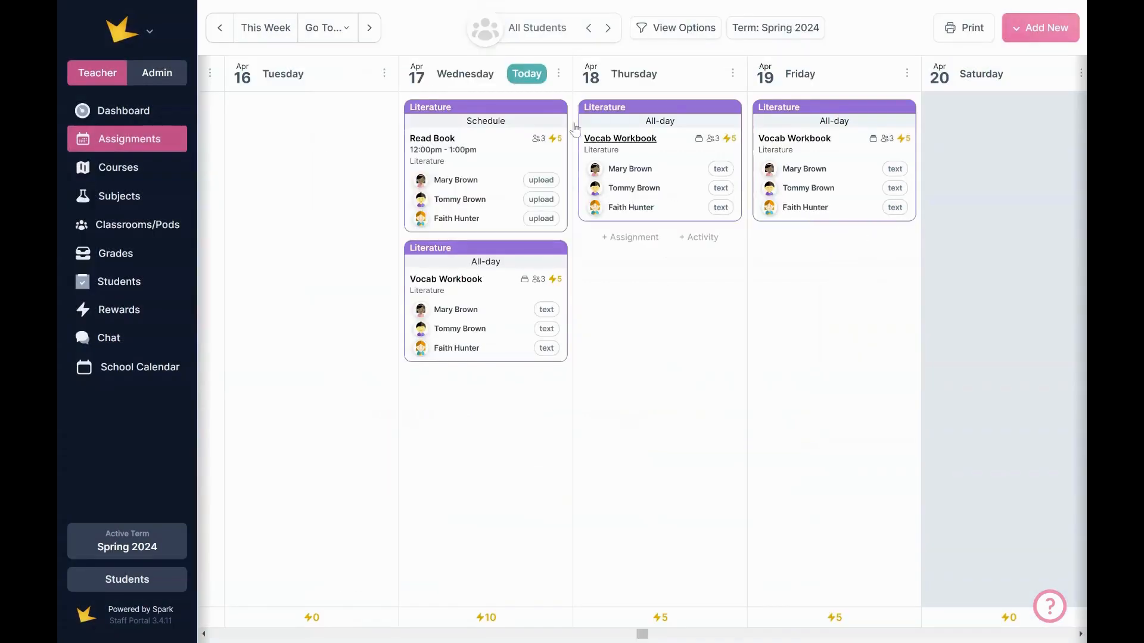
Step: Start a new assignment on Wednesday, April 17, as a Goal
click(557, 74)
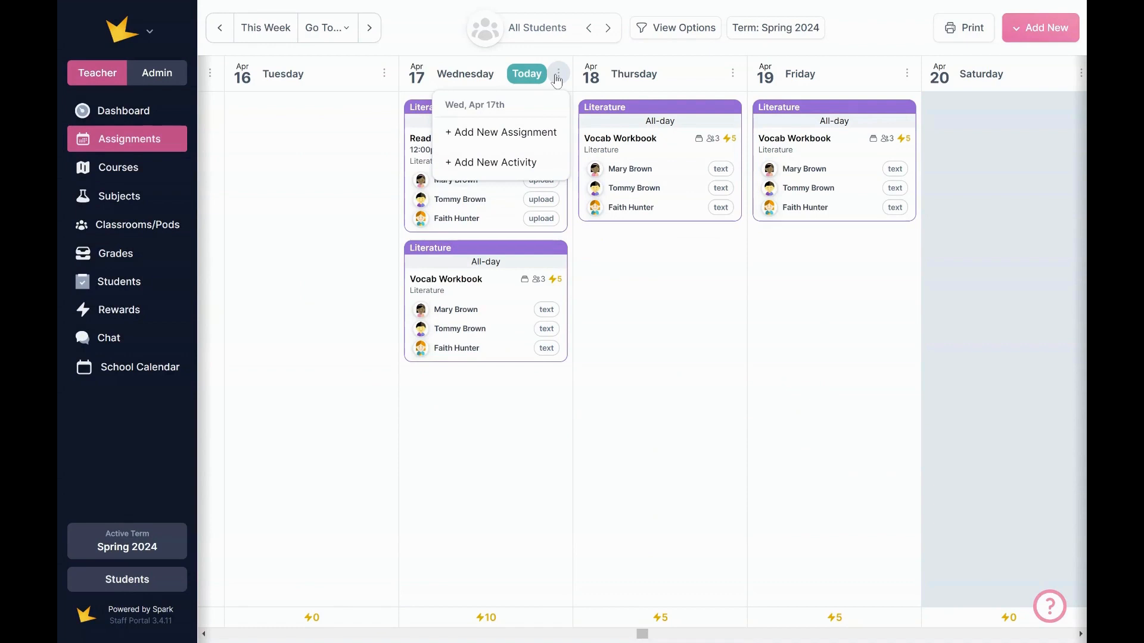
click(540, 132)
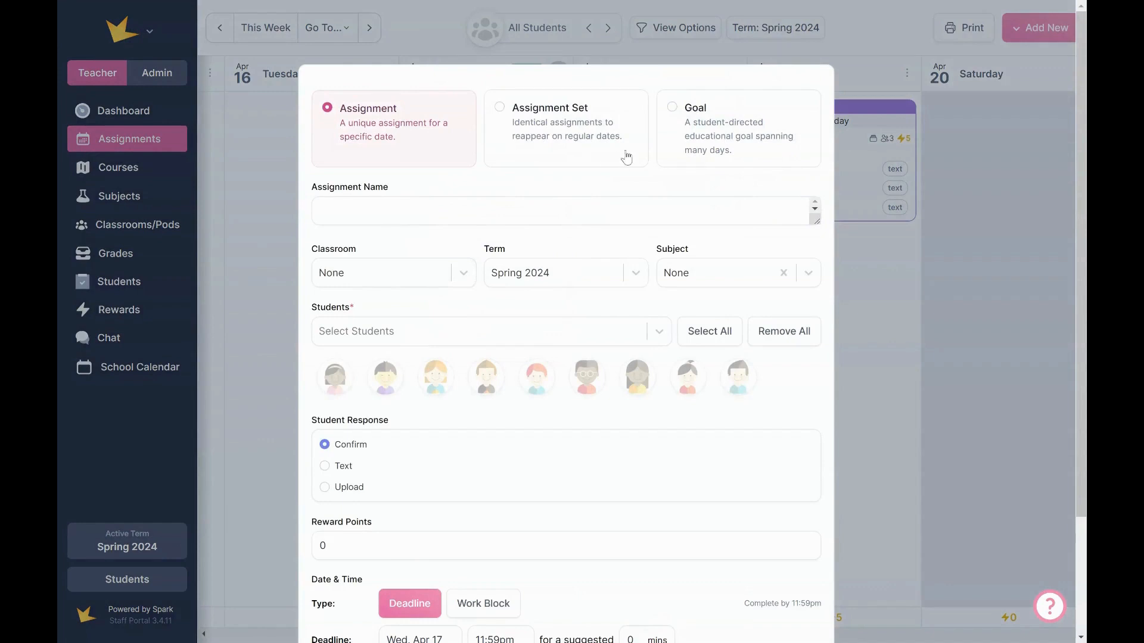
click(693, 132)
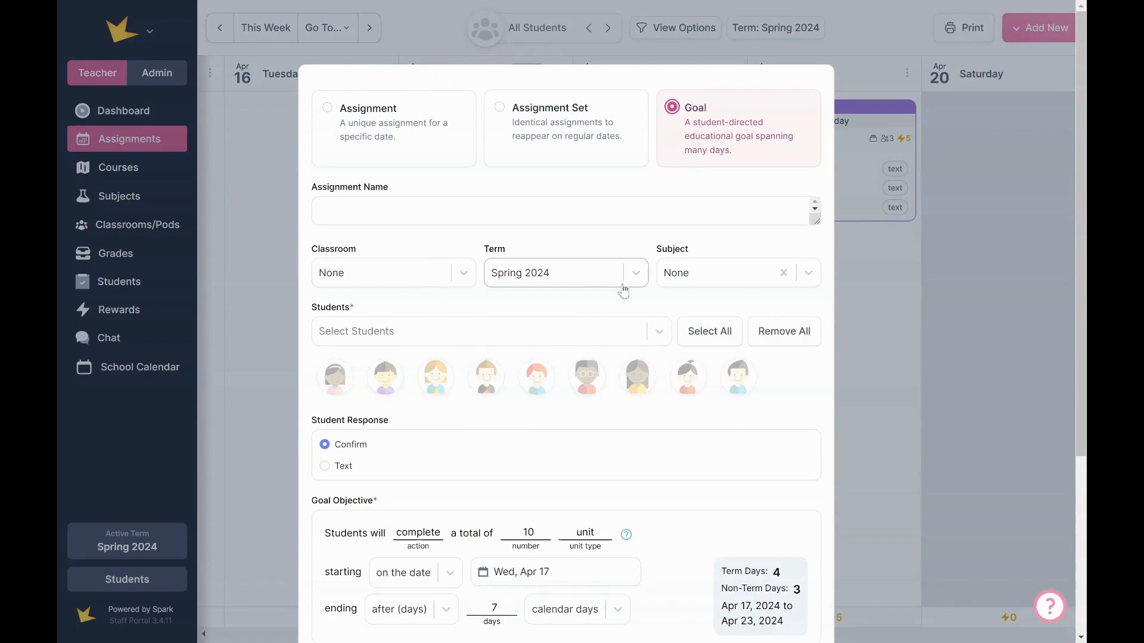
Step: Name the goal Read Book and set its subject to Literature
click(579, 216)
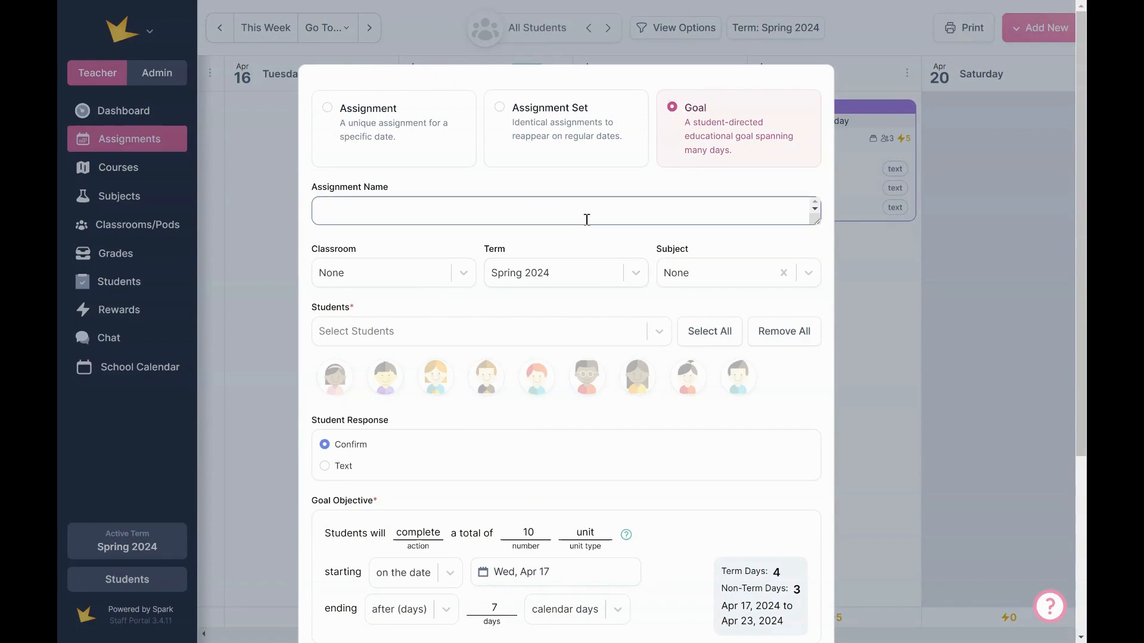
text(Read Book)
scroll(601, 259, down, 1)
click(721, 209)
click(723, 295)
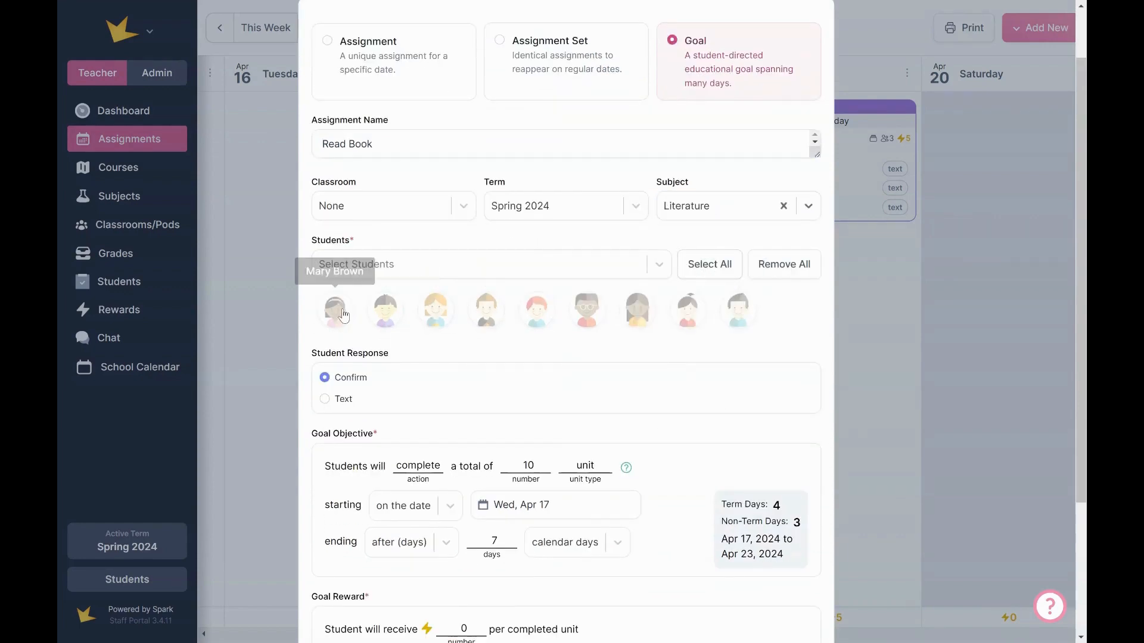
Step: Assign the Read Book goal to the first three students
click(335, 311)
click(385, 311)
click(435, 311)
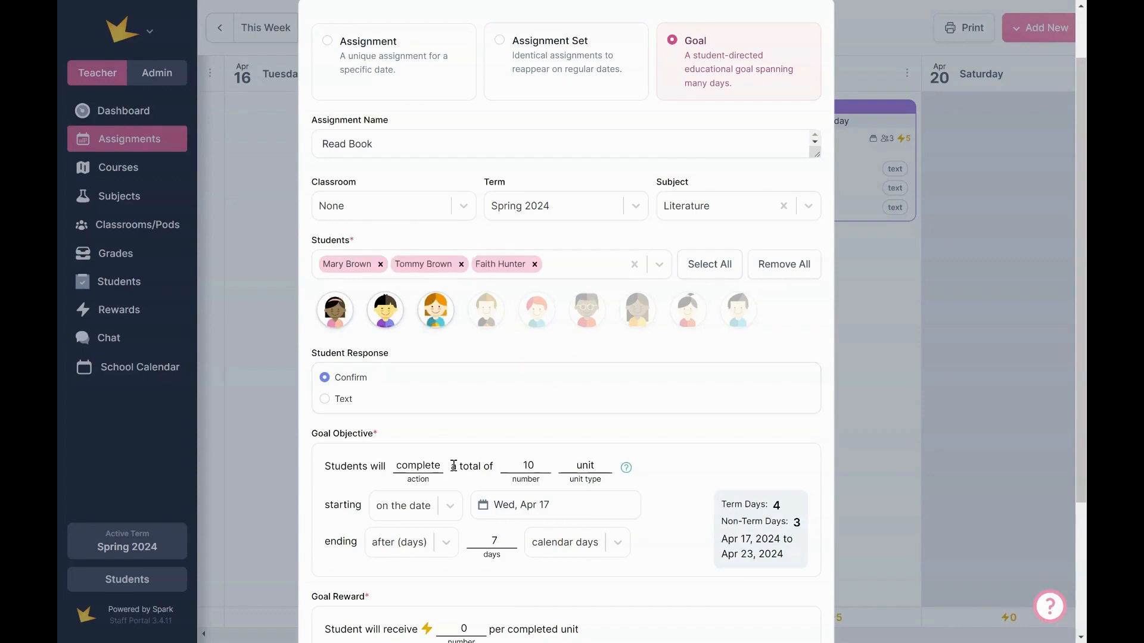
Step: Define the goal objective as Read a total of 100 with page as the unit type
scroll(458, 465, down, 1)
scroll(518, 465, down, 1)
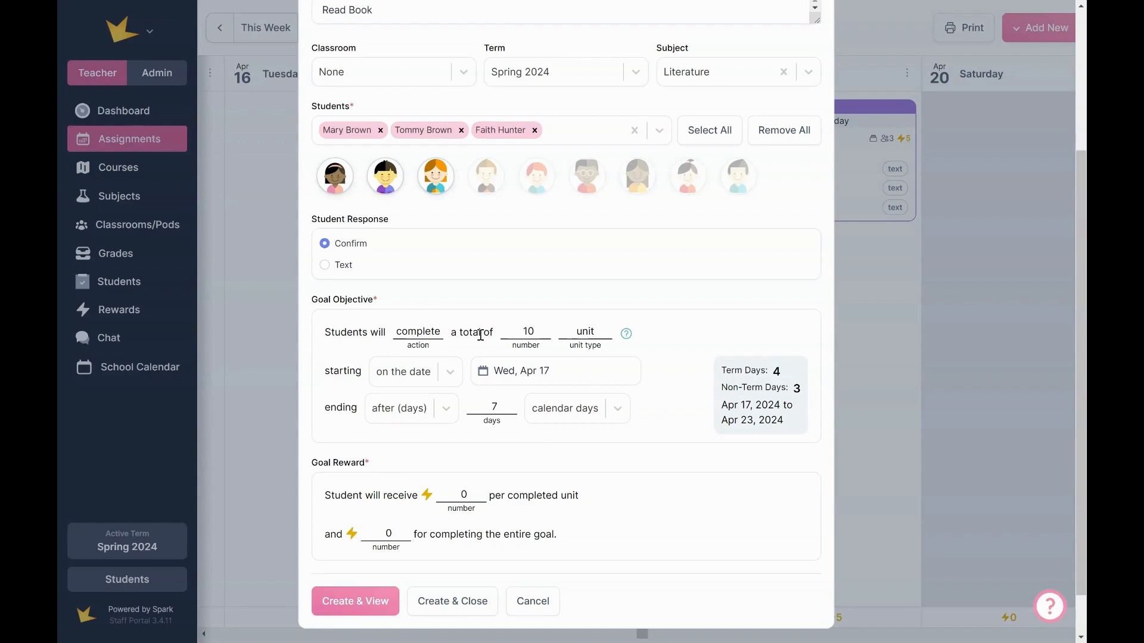
drag(442, 330, 396, 327)
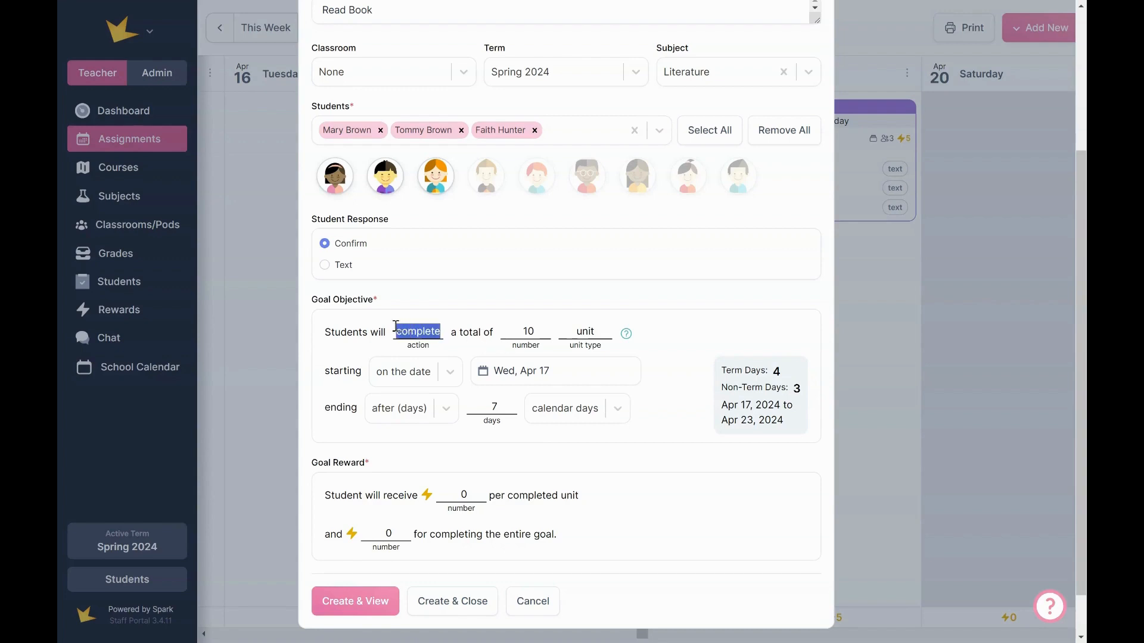
text(read)
key(Tab)
text(1)
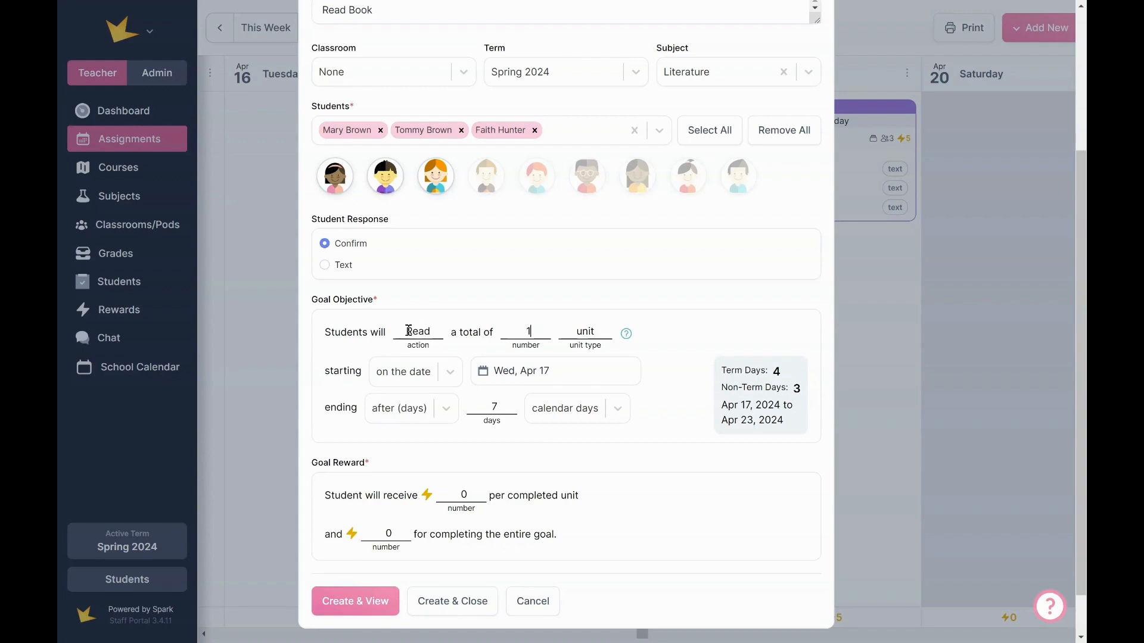
text(00)
key(Tab)
text(page)
Step: Set the goal to end after 30 term days, then create it and return to the calendar
double_click(500, 409)
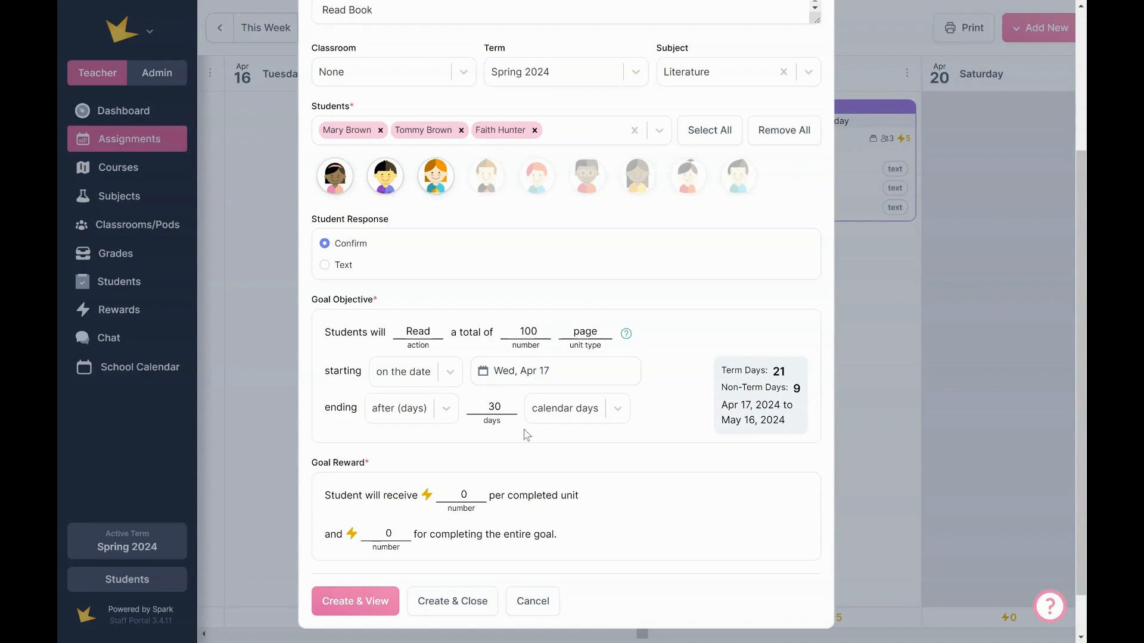
click(563, 411)
click(566, 444)
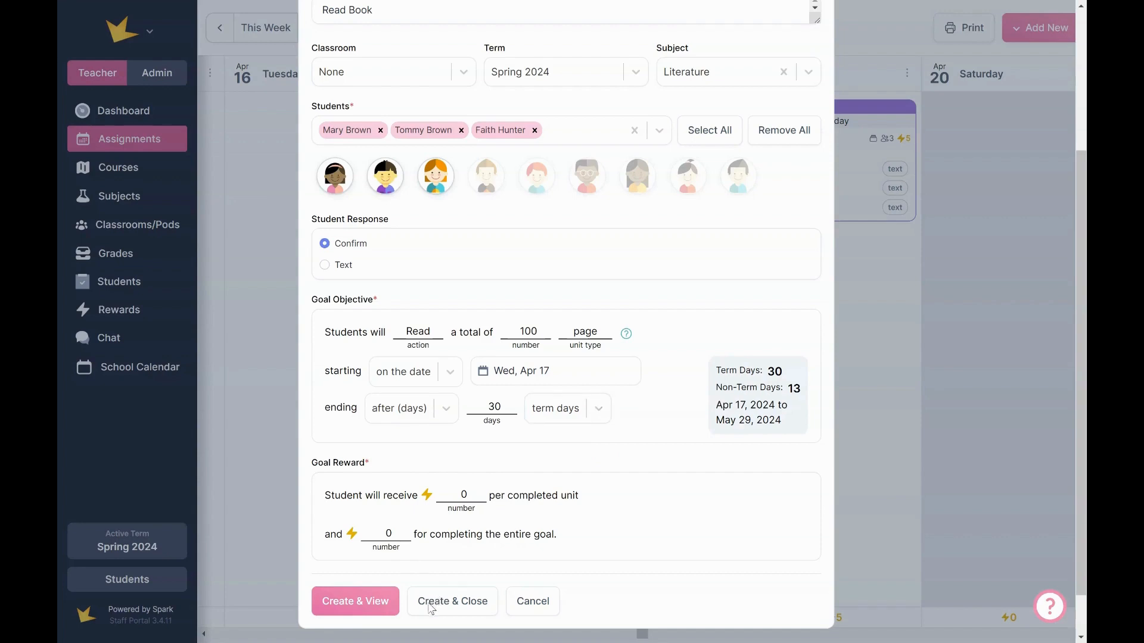
scroll(434, 605, down, 2)
click(435, 561)
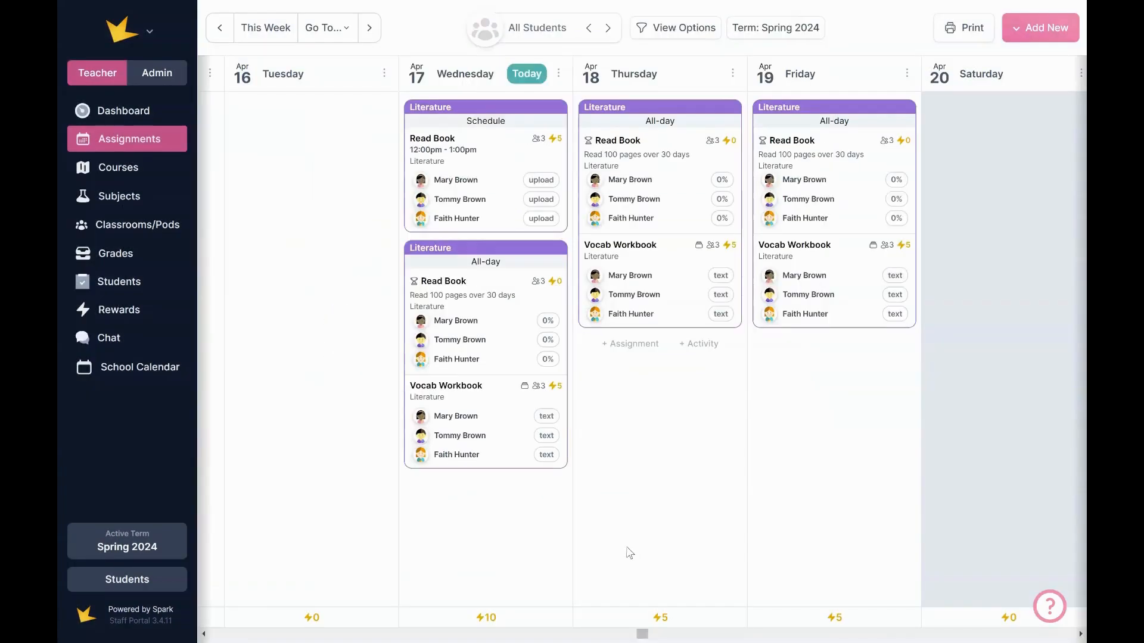
Step: Start a new goal on Wednesday, April 17 and name it Spelling Workbook
click(558, 80)
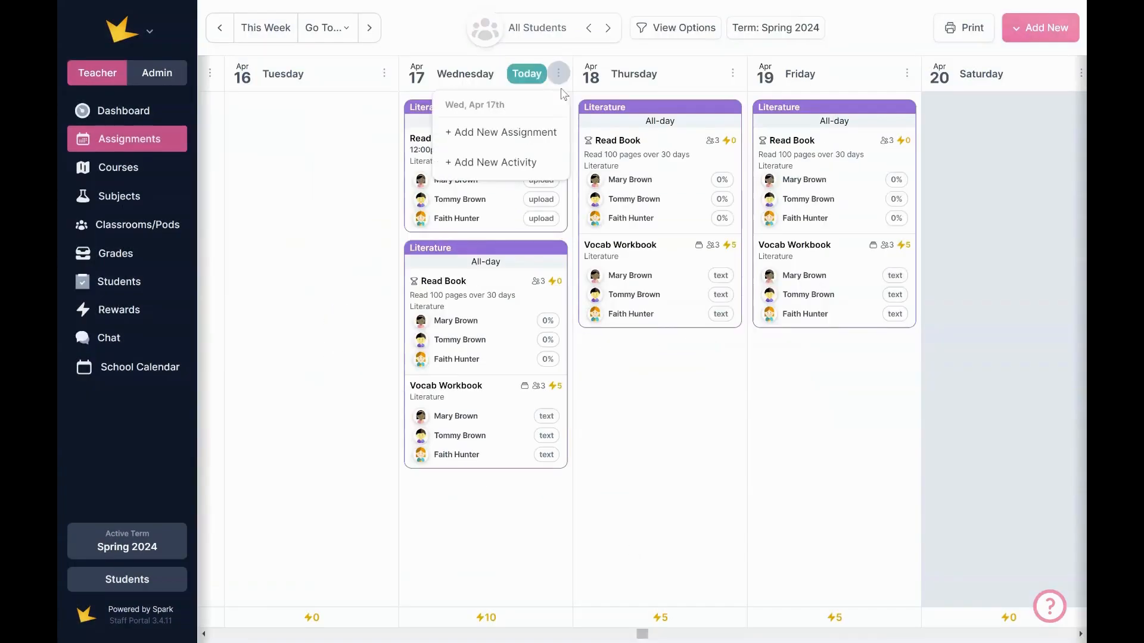
click(532, 133)
click(704, 128)
click(588, 213)
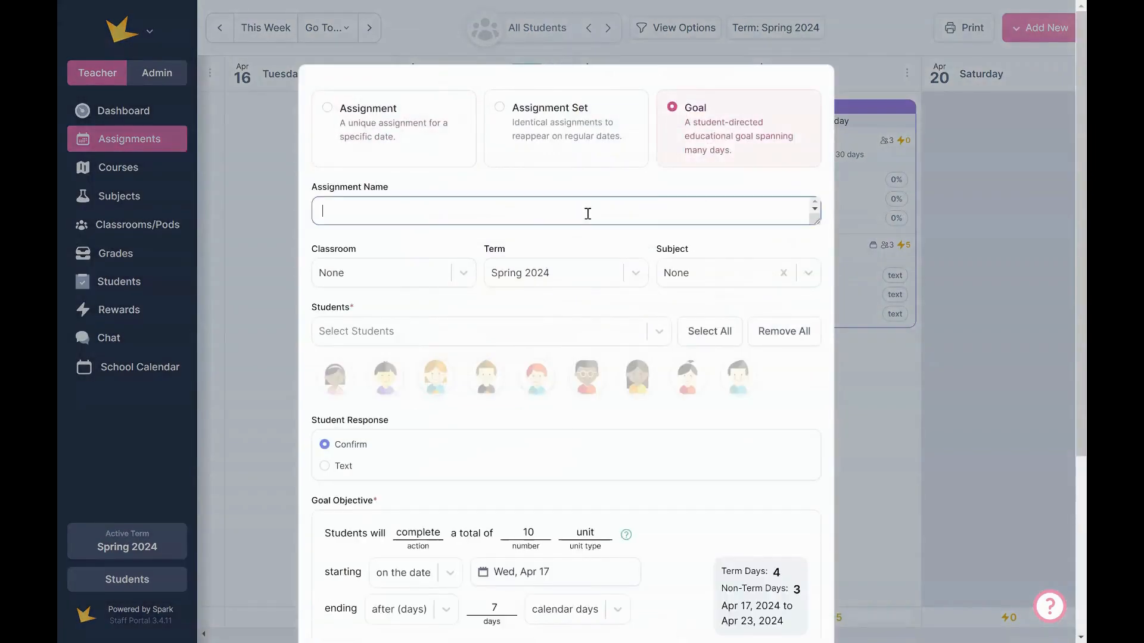
text(Spelling Workbook)
Step: Set the goal's subject to Language Arts and assign it to all students
click(676, 272)
scroll(703, 393, down, 3)
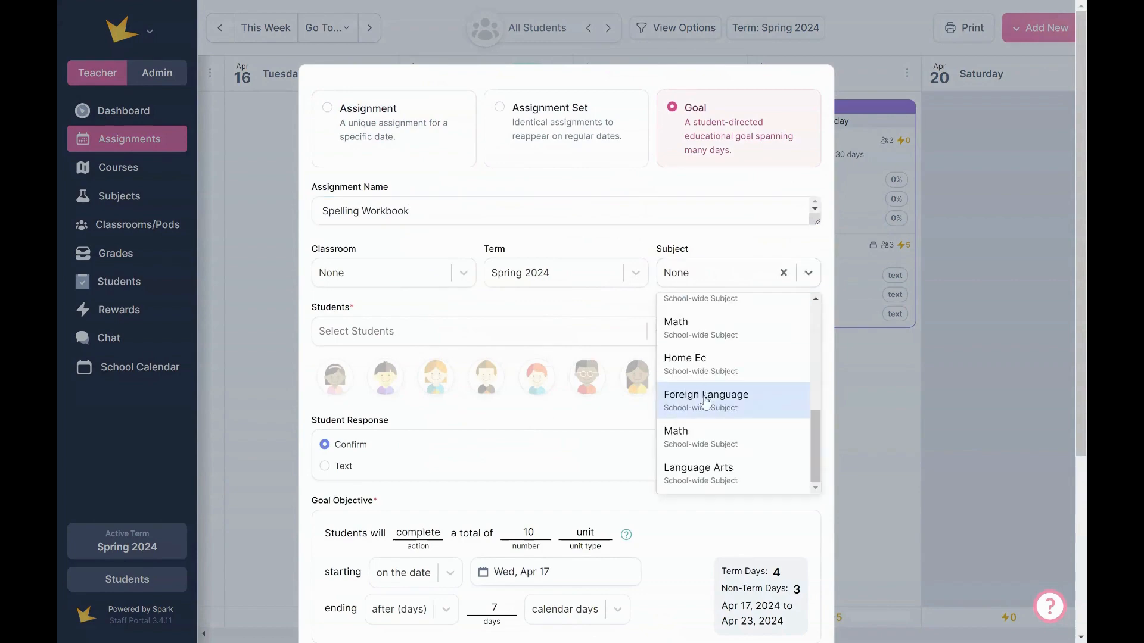
click(718, 468)
click(726, 336)
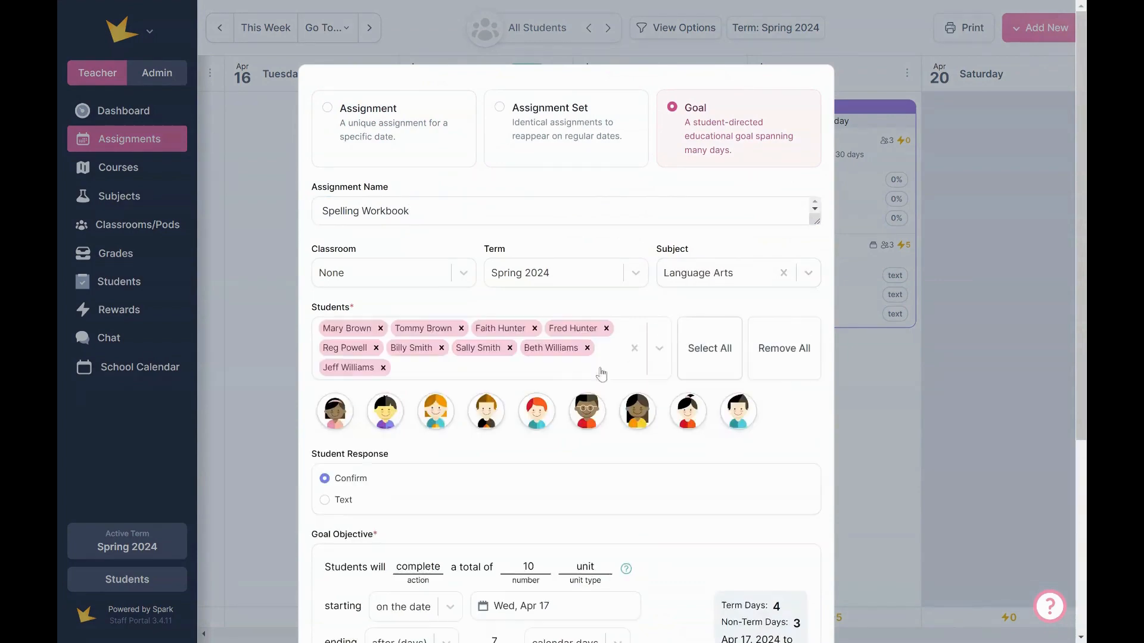
Step: Define the goal objective as a total of 32 with lessons as the unit type
scroll(596, 370, down, 5)
drag(538, 298, 531, 298)
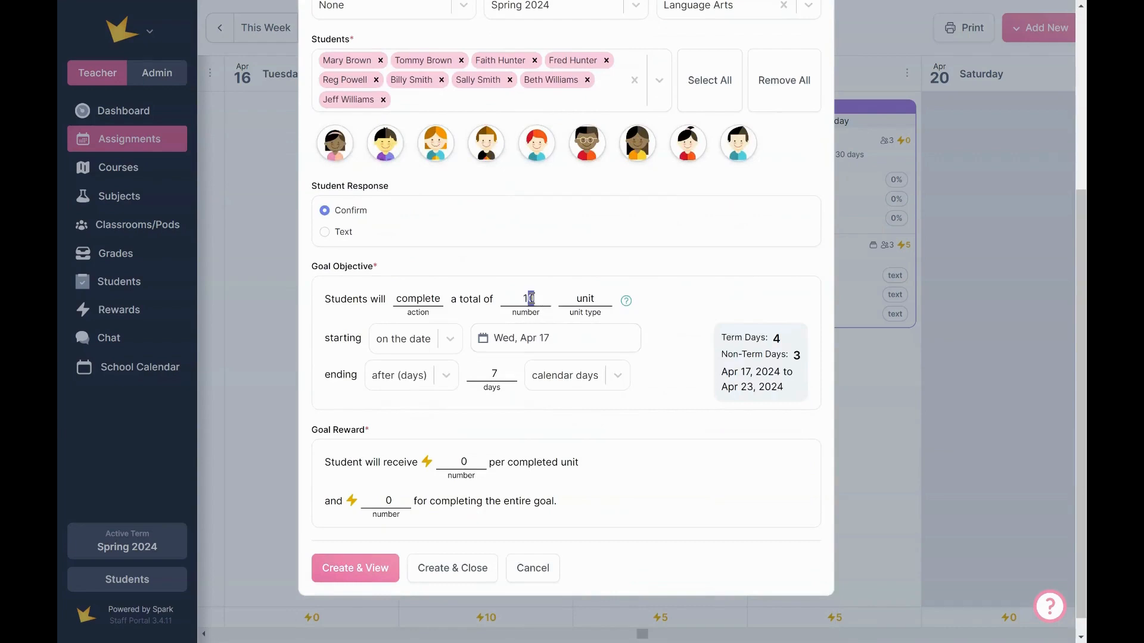
key(BackSpace)
key(BackSpace)
text(32)
key(Tab)
text(lessons)
Step: Set the goal to run from term start to term end, then create it and open its details
click(450, 339)
click(402, 400)
click(447, 377)
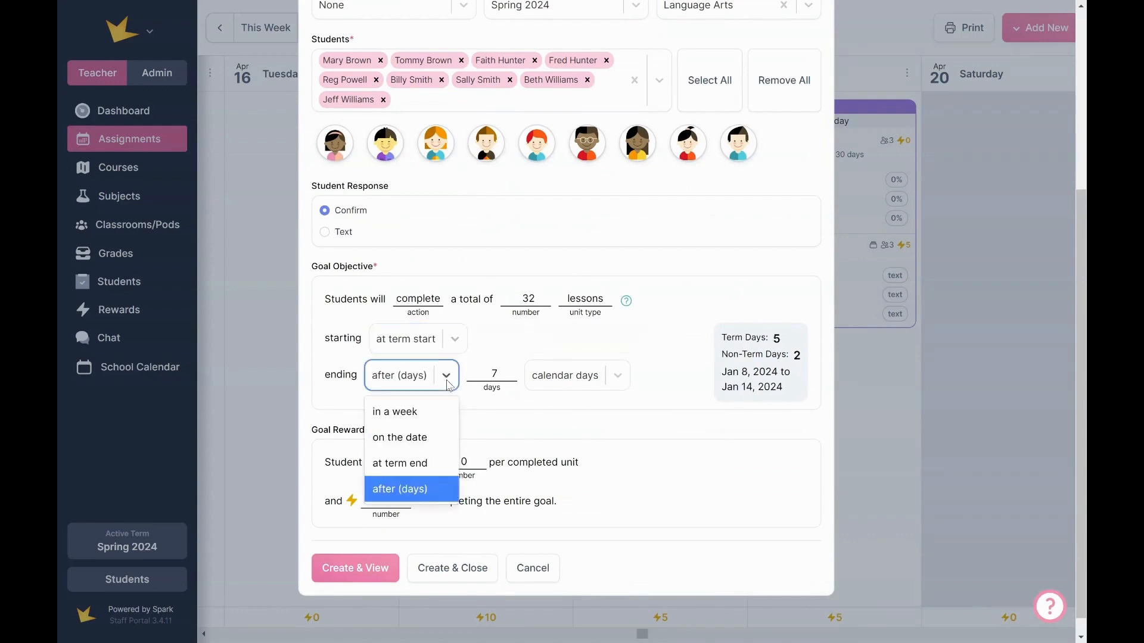
click(400, 463)
scroll(525, 489, down, 1)
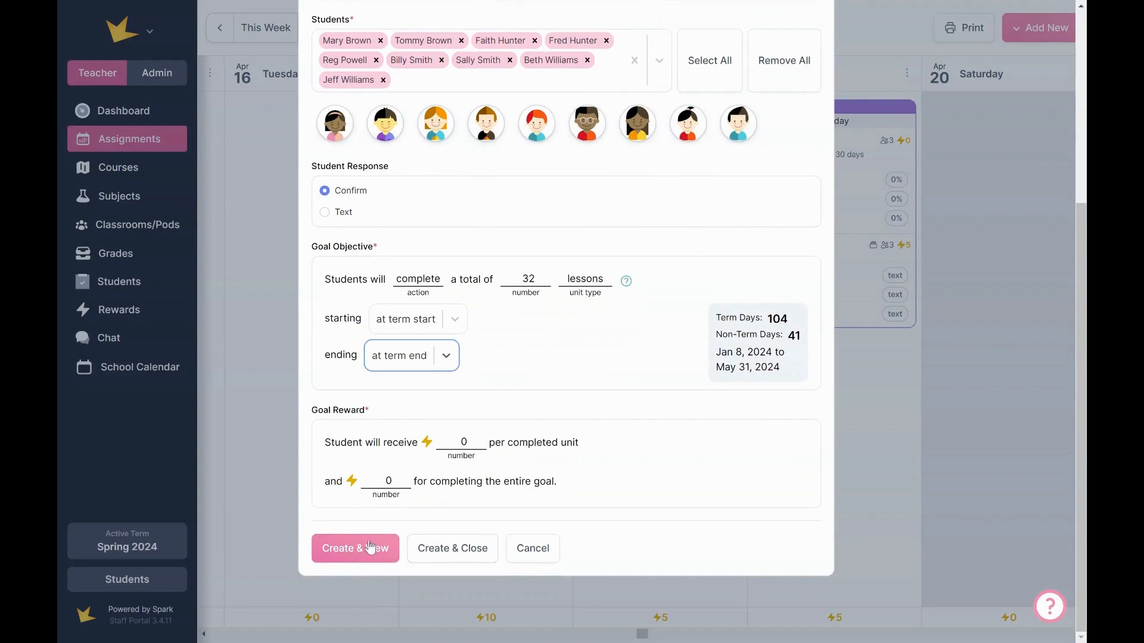
click(370, 546)
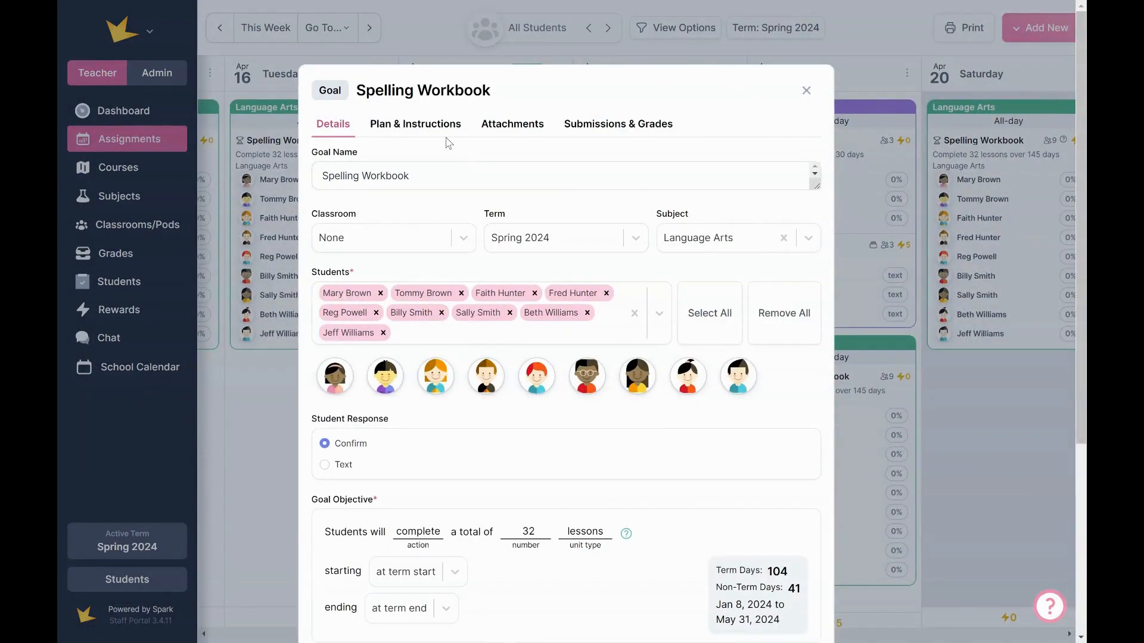
Step: Look through the Spelling Workbook goal's plan, instructions and attachments, then return to its details
click(441, 124)
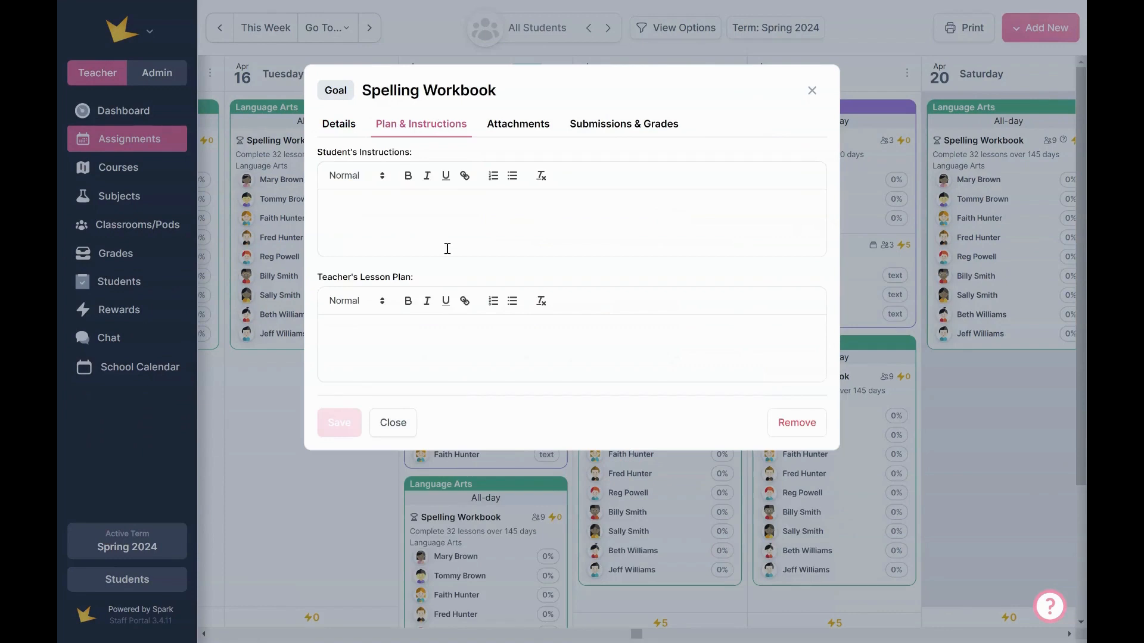
click(527, 127)
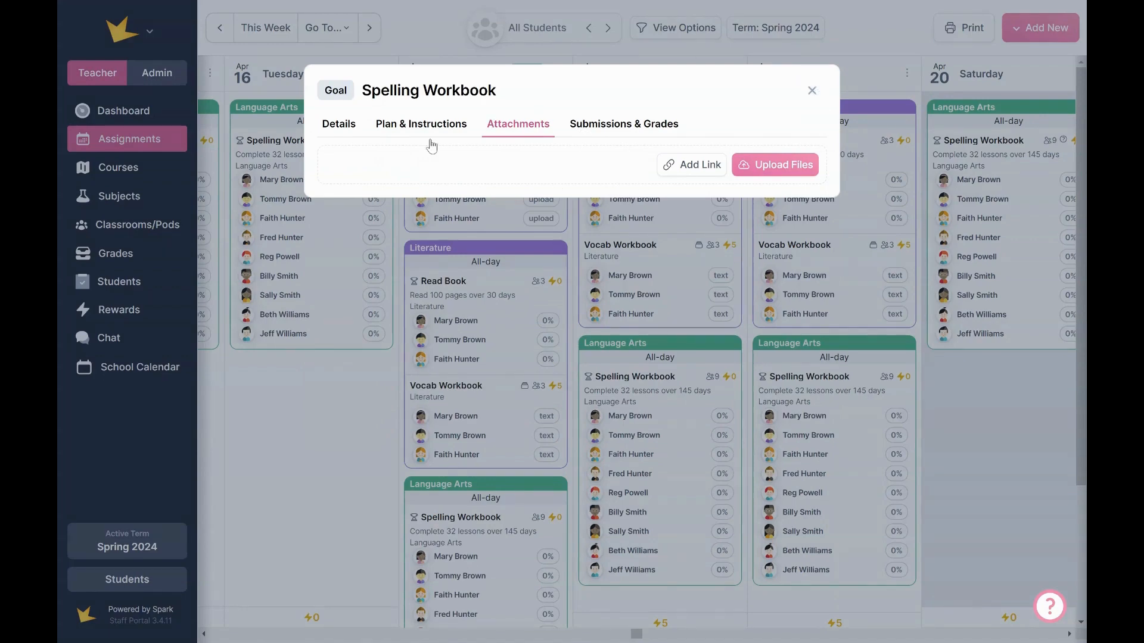
click(344, 127)
Step: Try making the Spelling Workbook goal start upon completion of the Read Book goal
scroll(413, 403, down, 3)
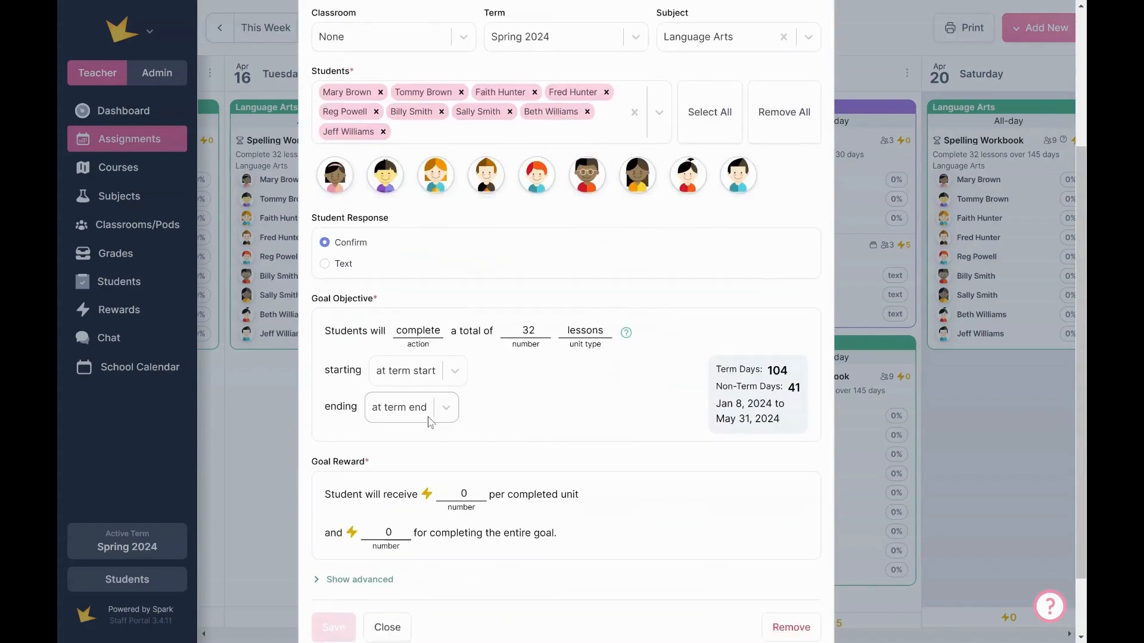
click(450, 418)
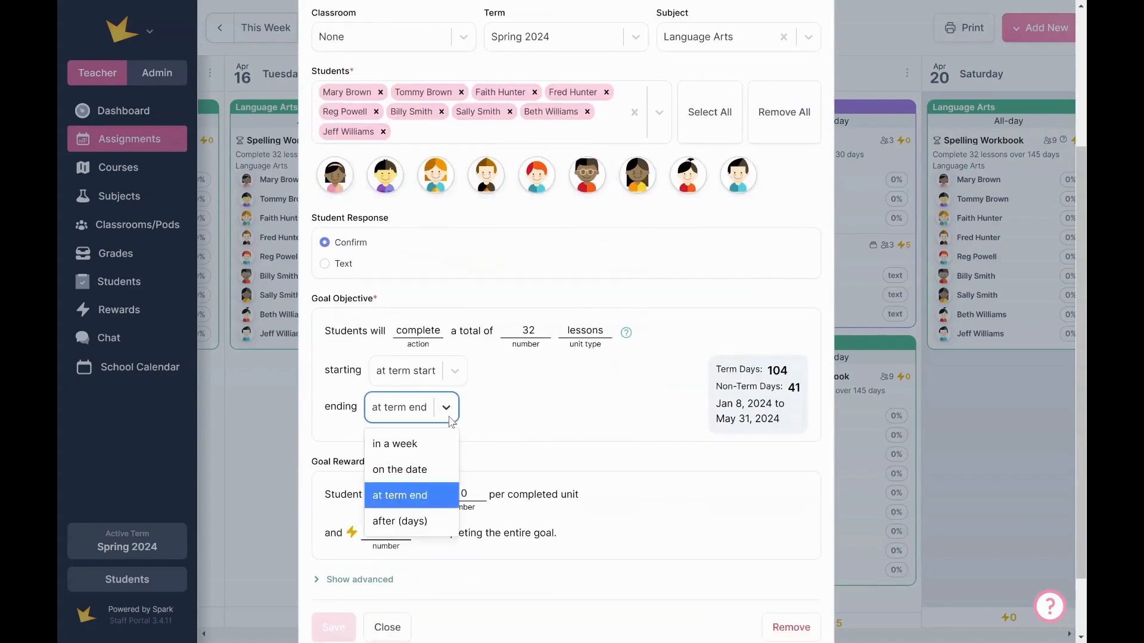
click(448, 372)
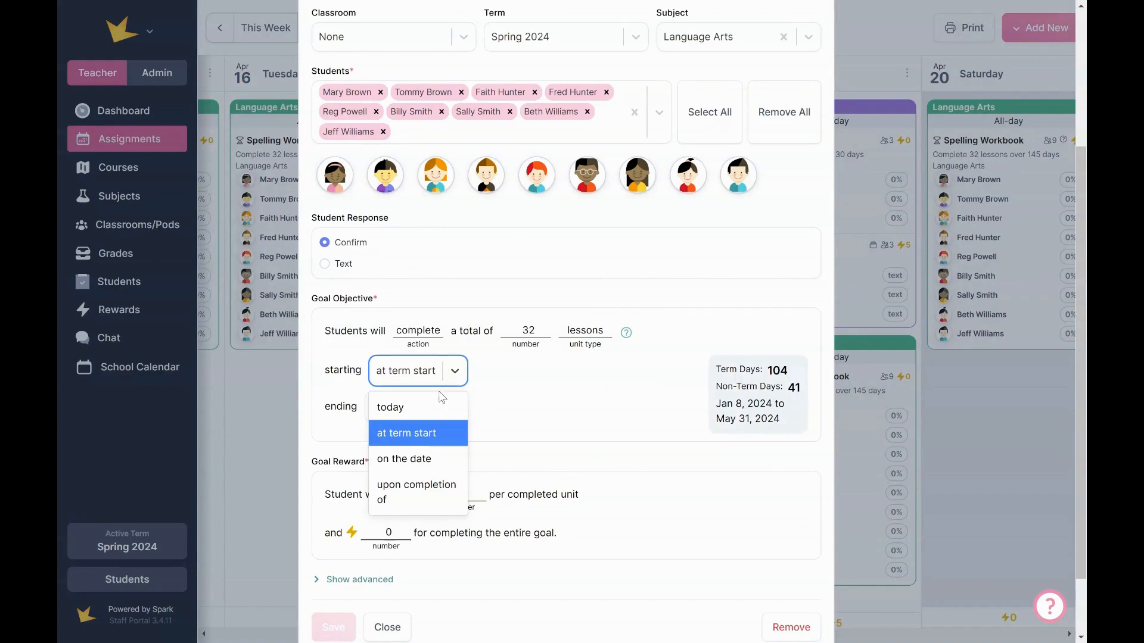
click(430, 489)
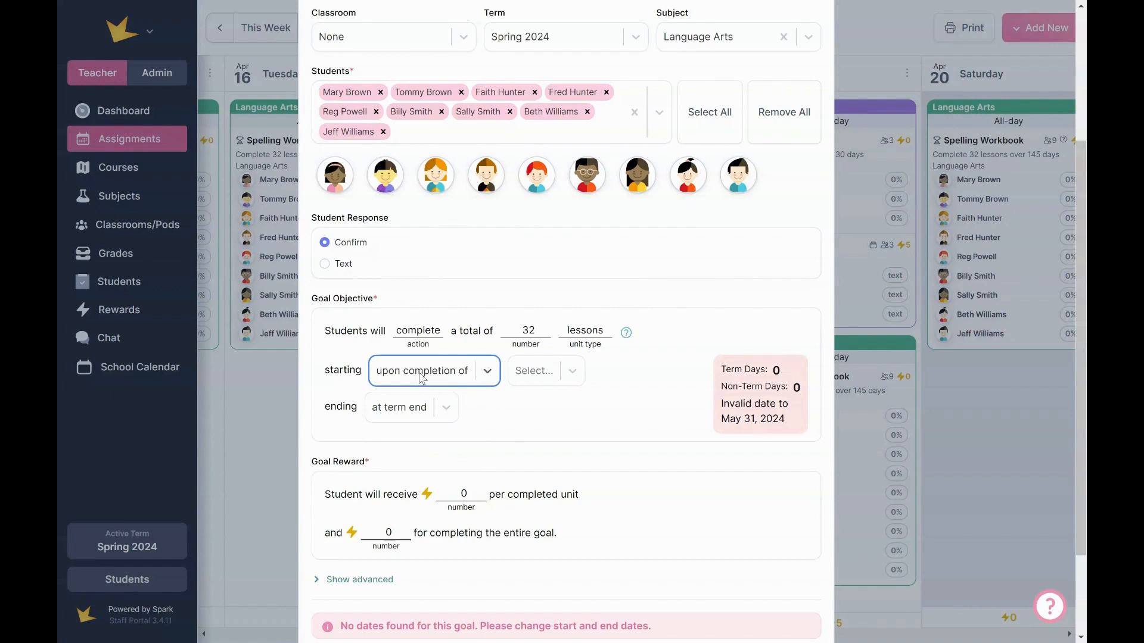
click(571, 381)
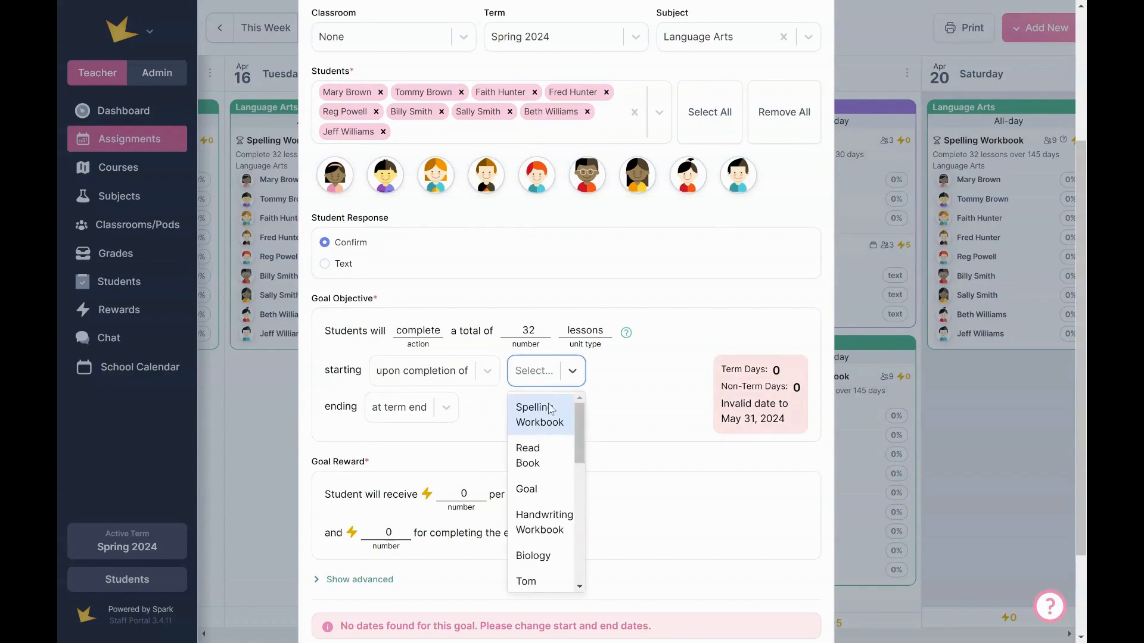
click(551, 463)
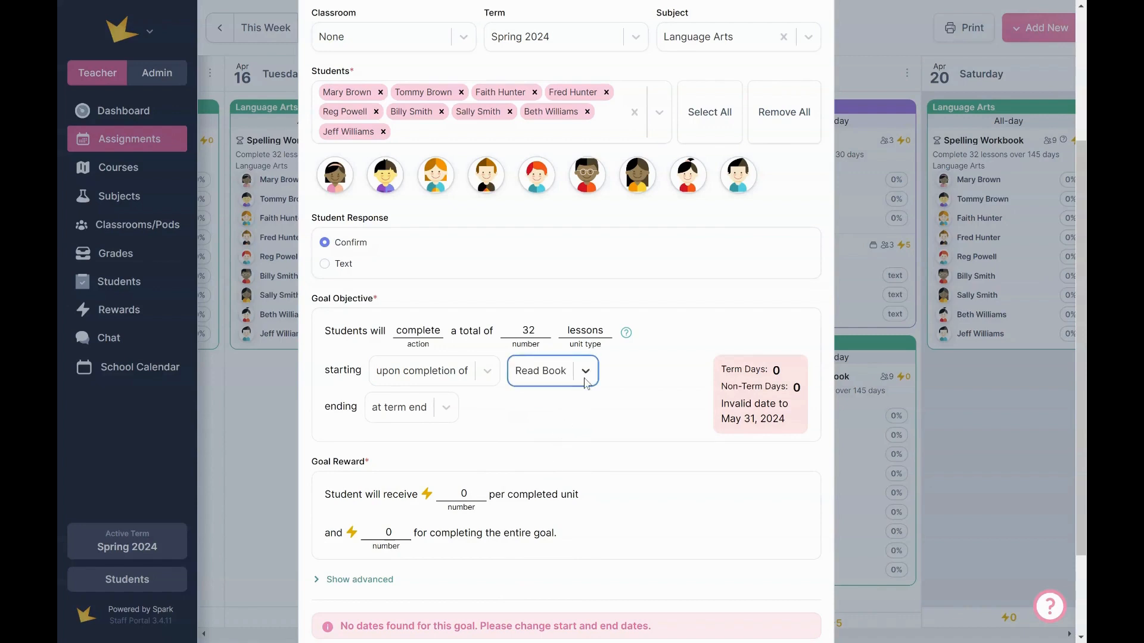
click(586, 383)
Step: Set the goal back to start at term start, save it and return to the calendar
click(470, 371)
click(476, 374)
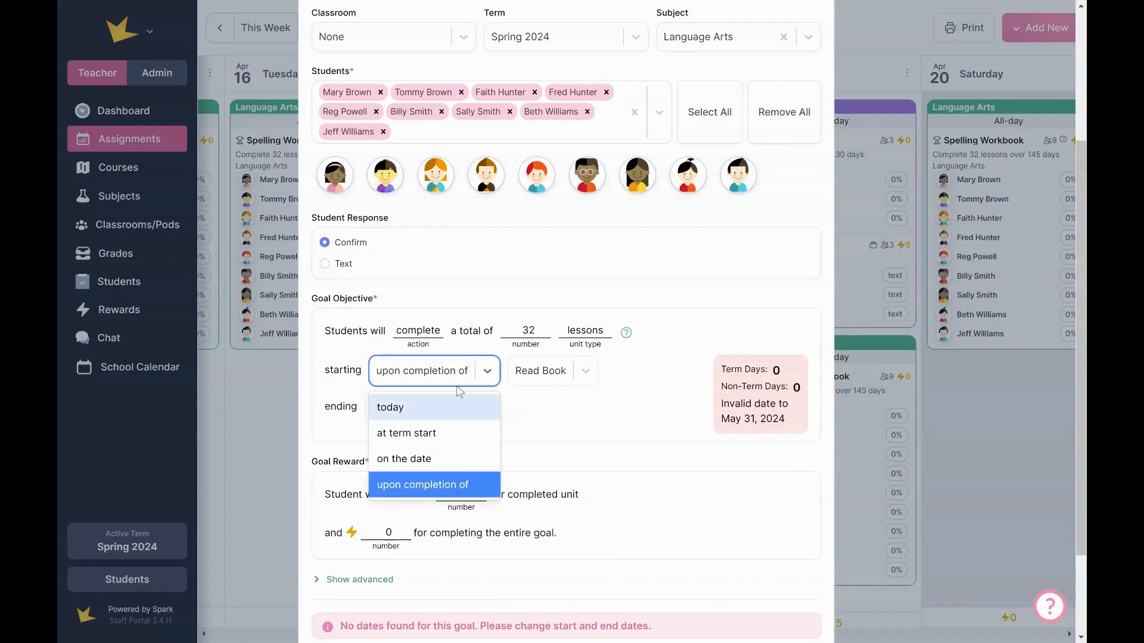
click(429, 430)
scroll(442, 455, down, 2)
click(345, 551)
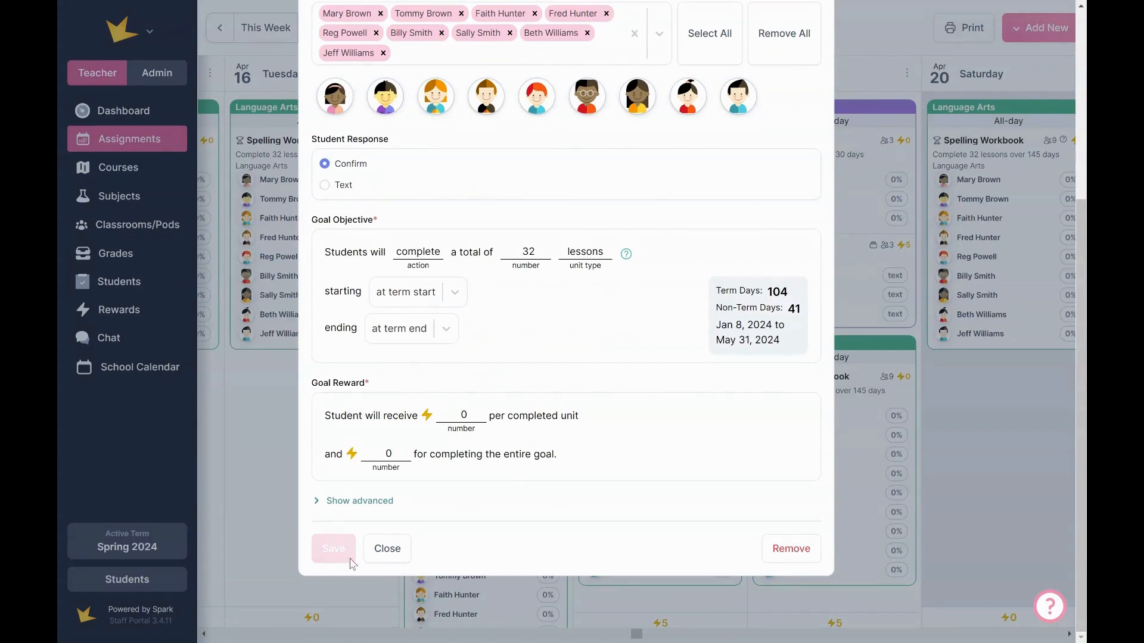
click(252, 447)
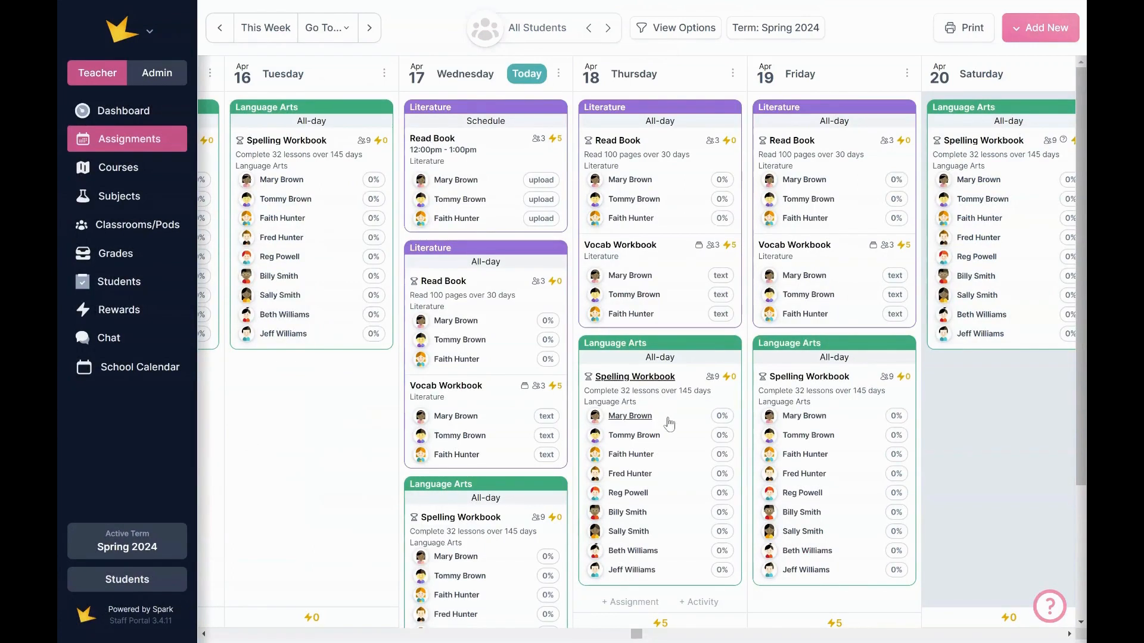
Step: Create a Tutoring activity on Wednesday, April 17 for all students with attendance required, and return to the calendar
click(559, 74)
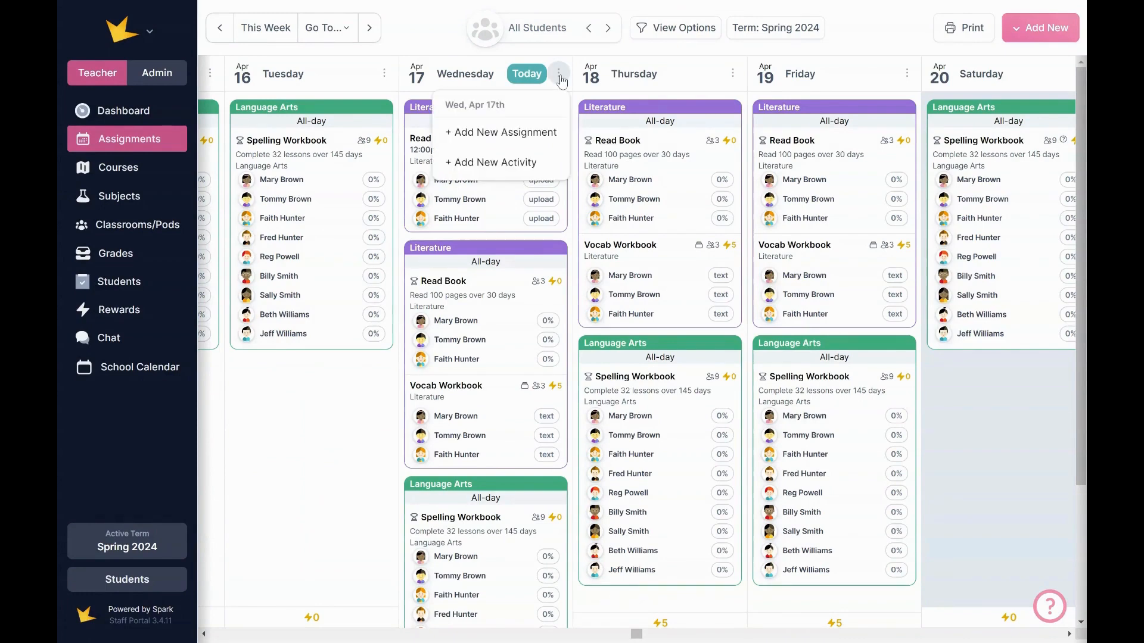
click(531, 171)
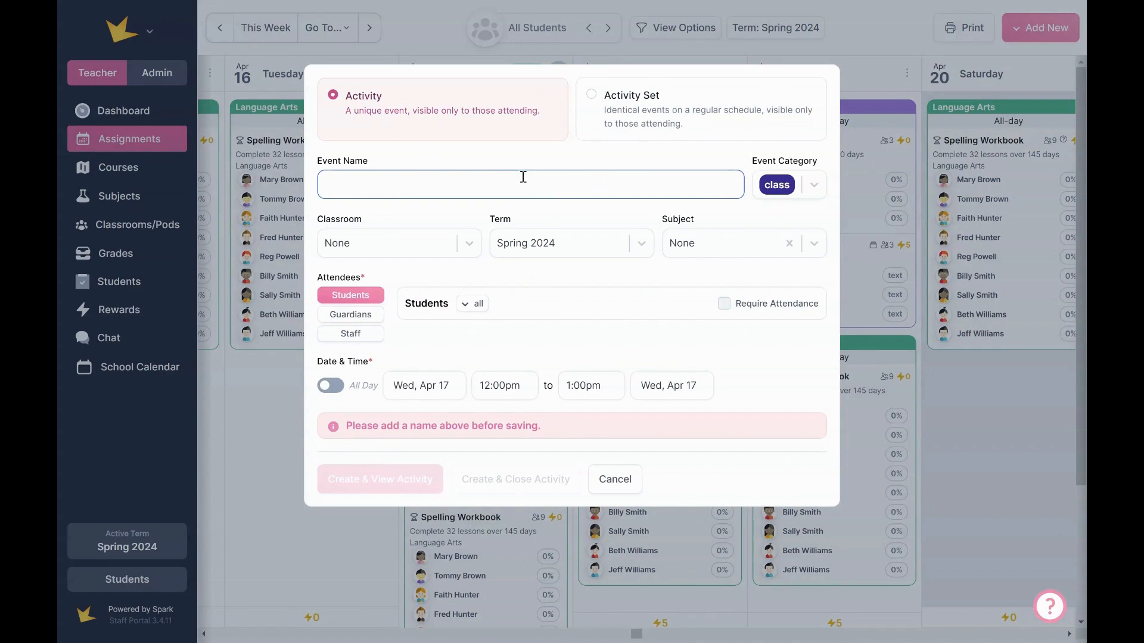
text(Tut)
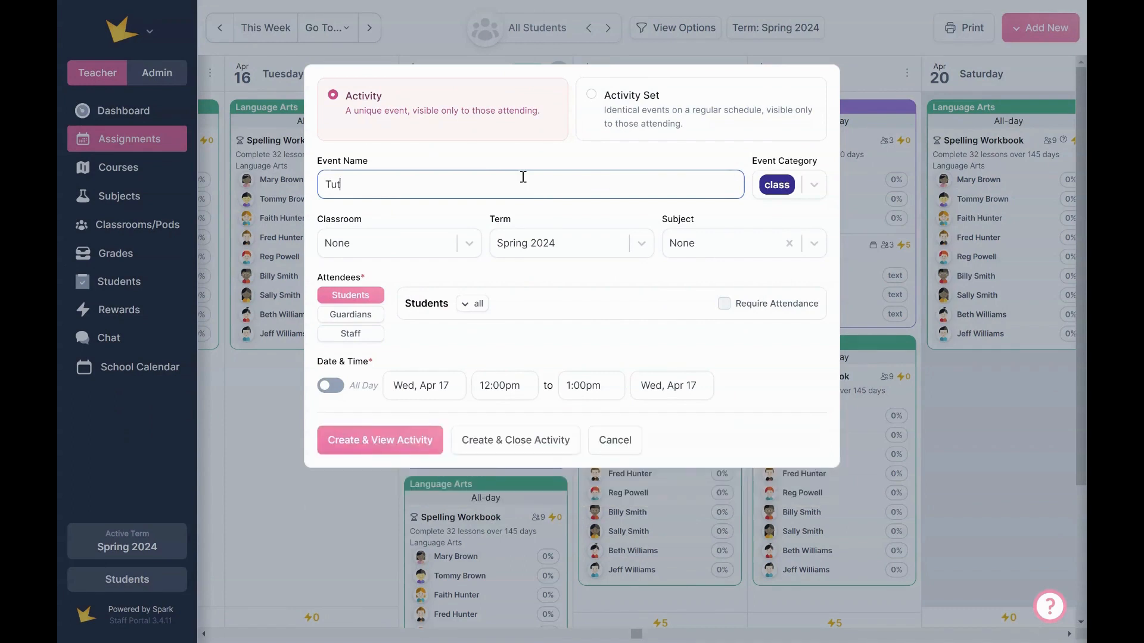
text(oring)
click(737, 307)
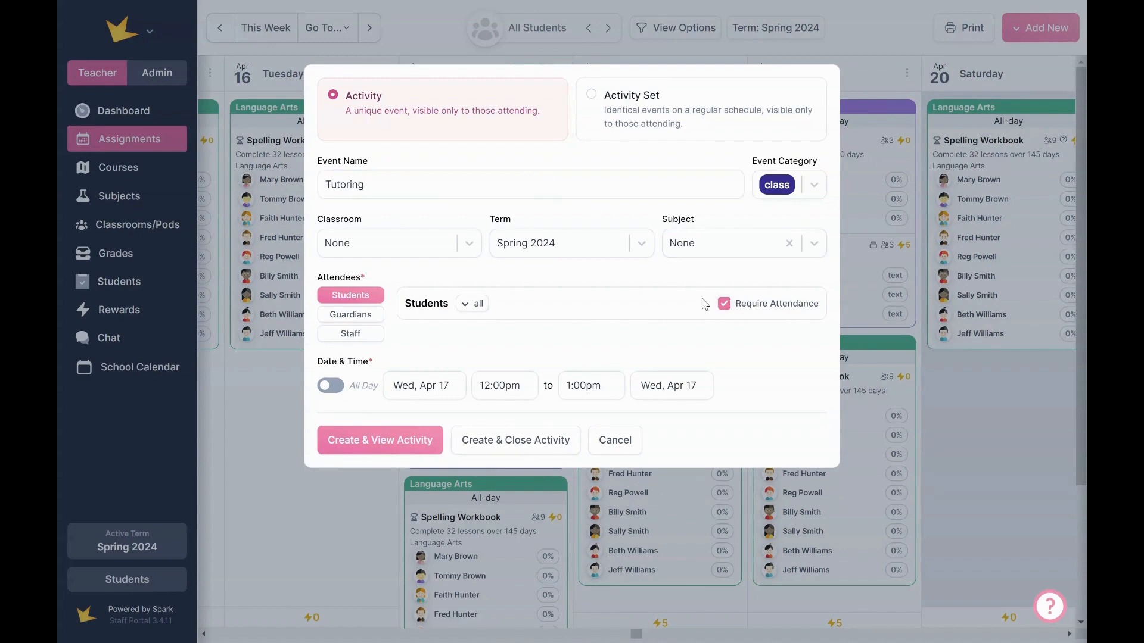
click(492, 441)
Step: Mark the first two students present in the Tutoring activity's attendance and close it
click(470, 178)
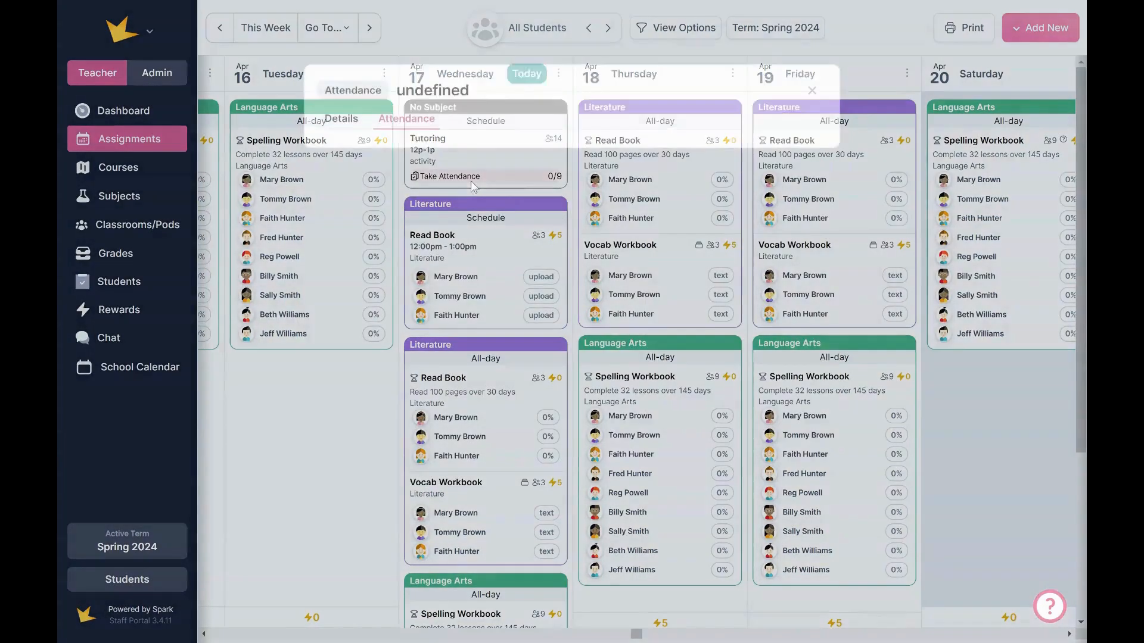
click(762, 235)
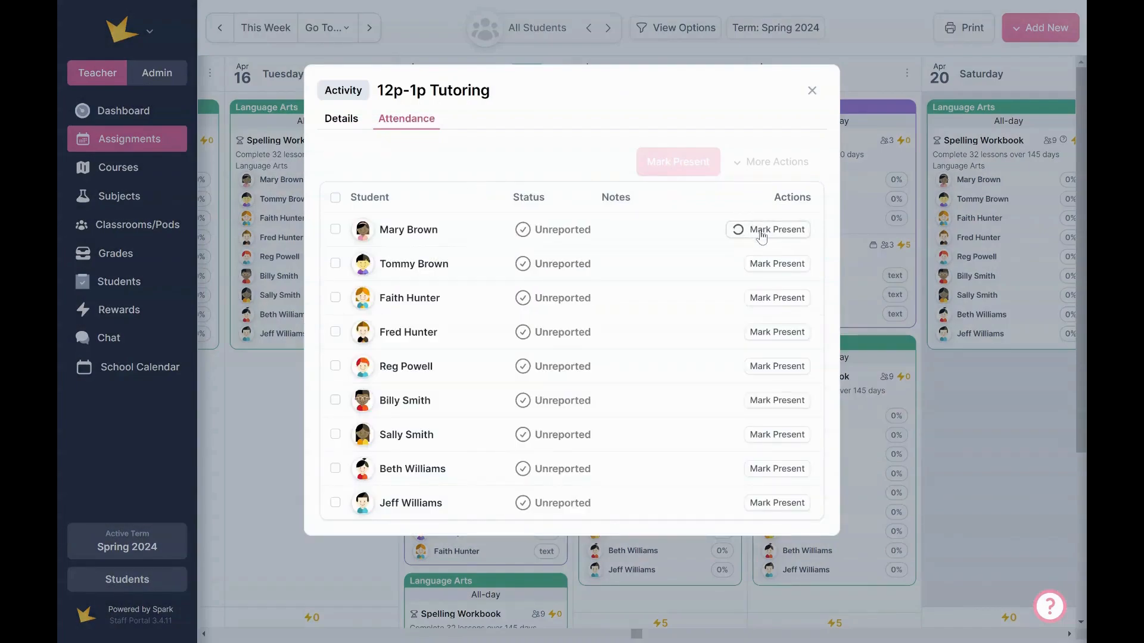
click(775, 266)
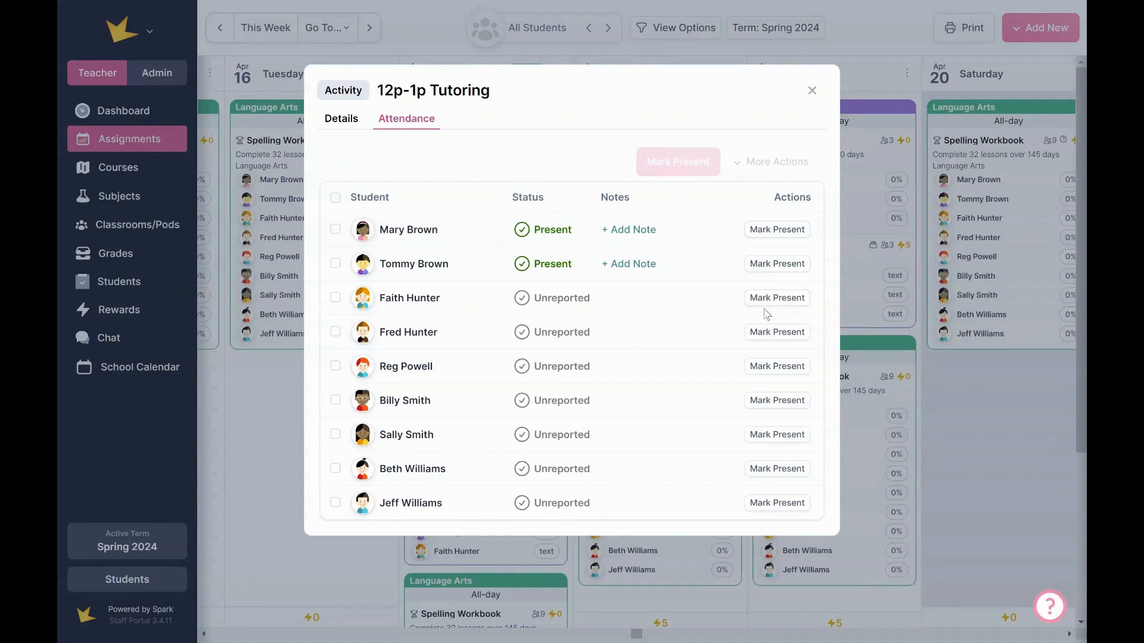
click(812, 91)
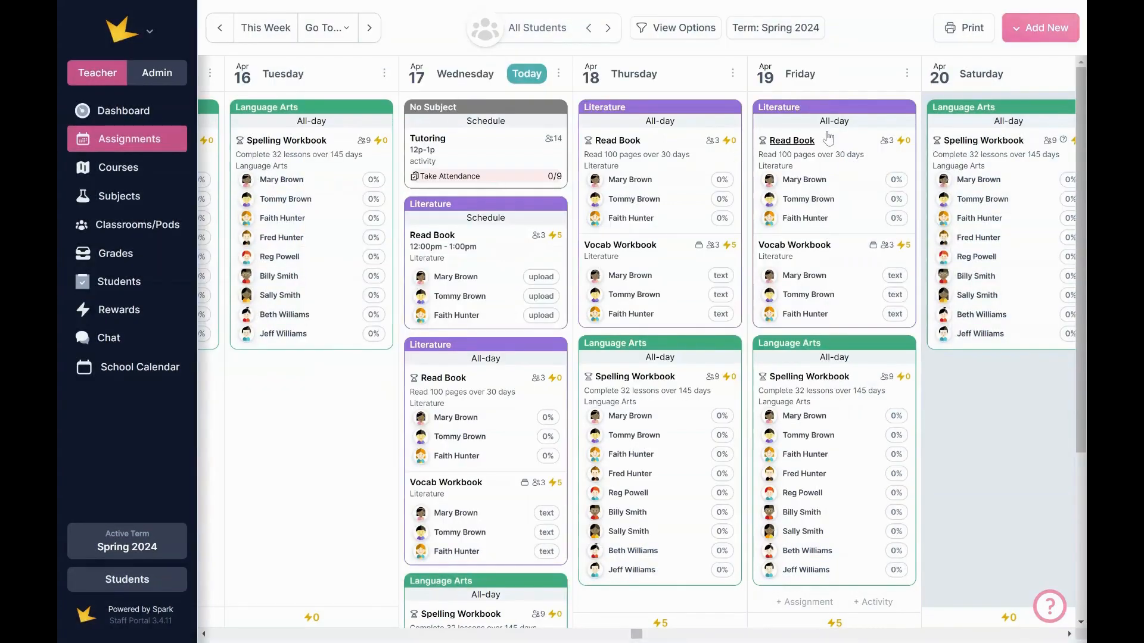
Step: Move the scheduled Read Book assignment from Wednesday, April 17 to Tuesday, April 16
mouse_move(536, 240)
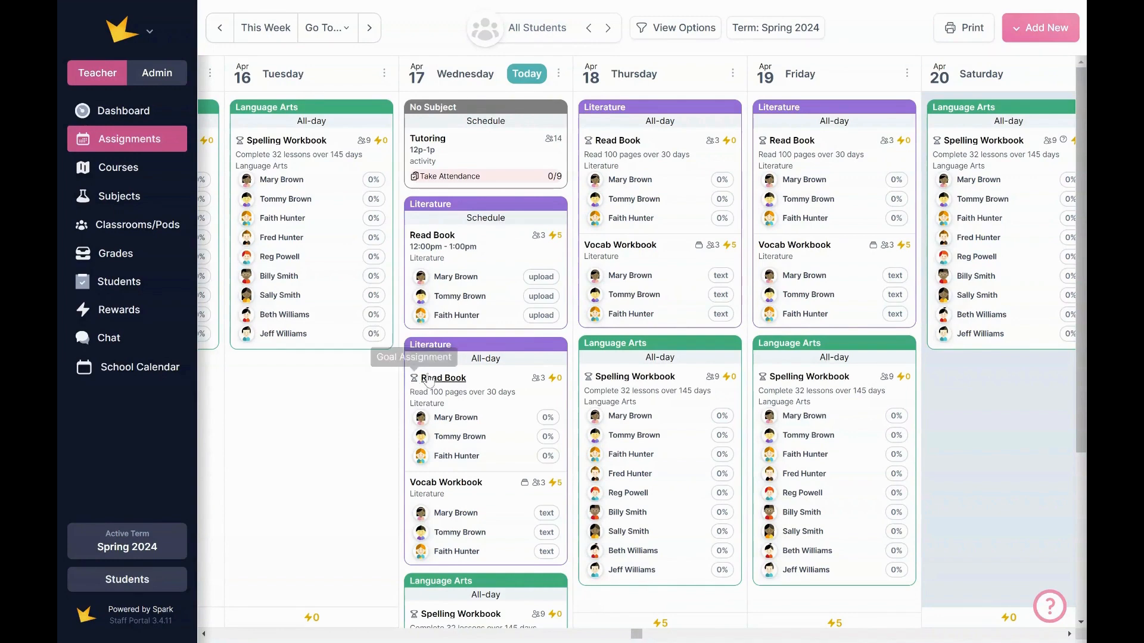
mouse_move(703, 254)
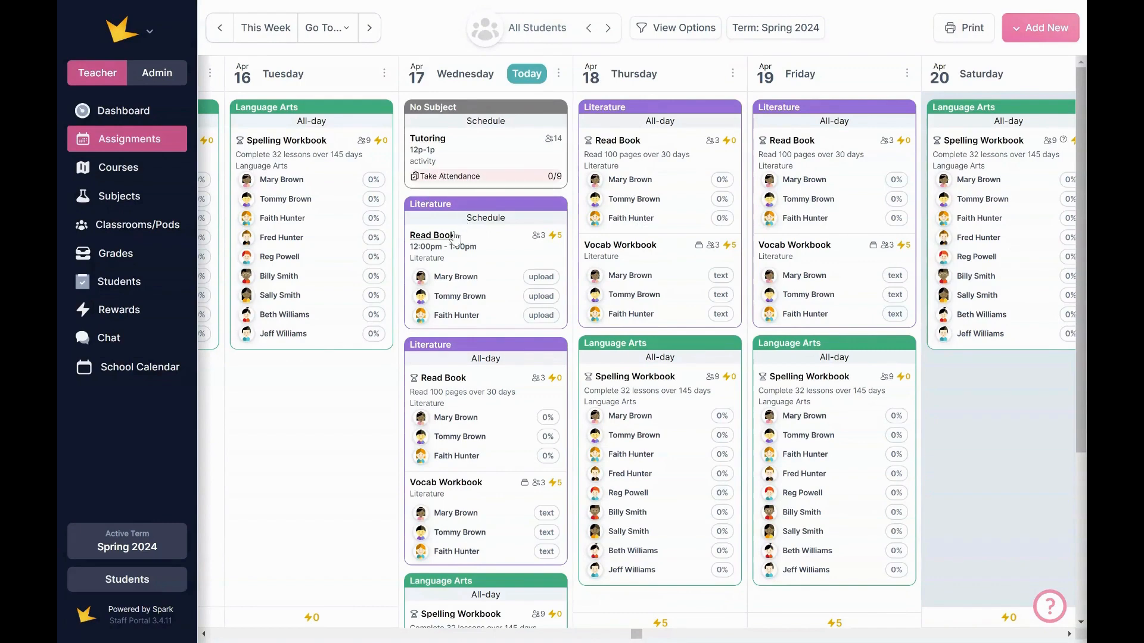
drag(453, 237, 327, 397)
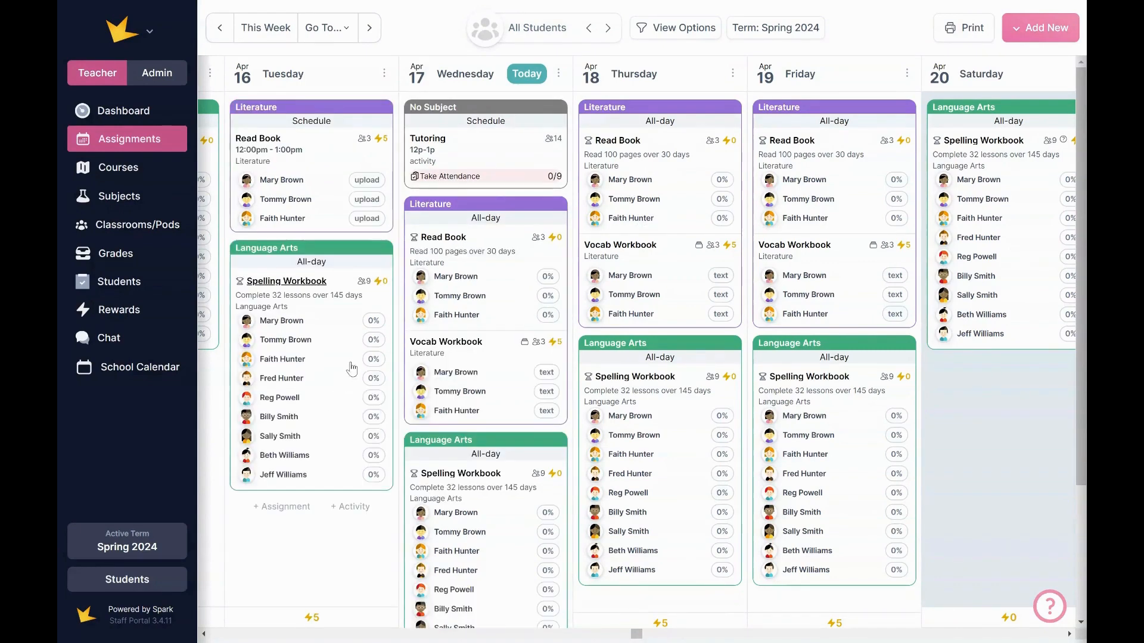
Step: Examine the copy, shift and delete options of Tuesday's Spelling Workbook goal, then dismiss them
click(315, 287)
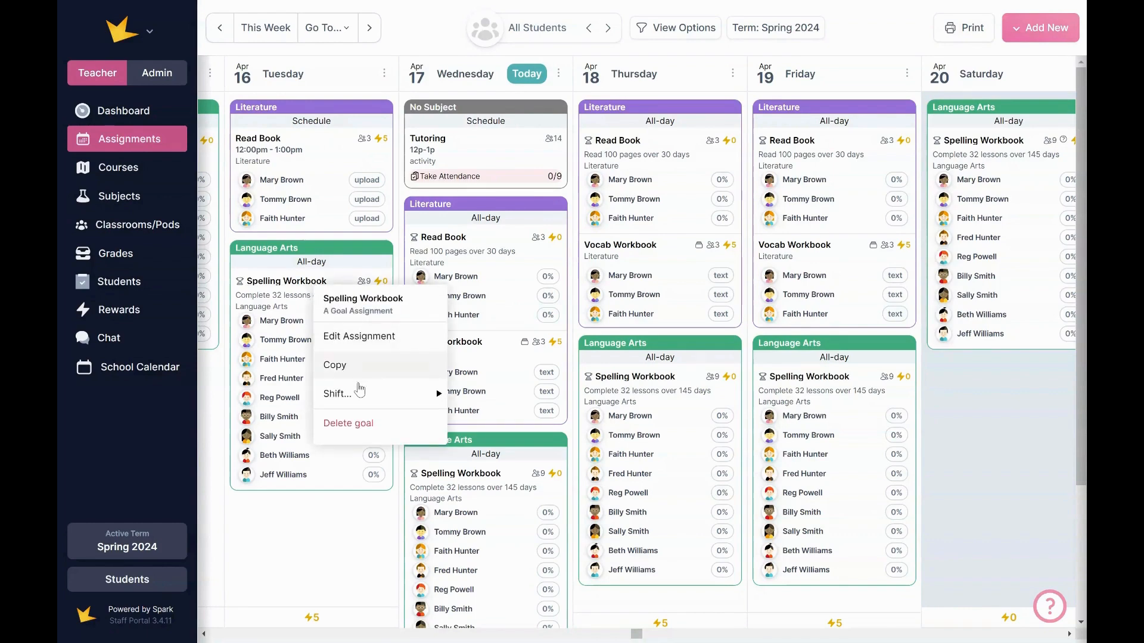
mouse_move(362, 398)
click(330, 558)
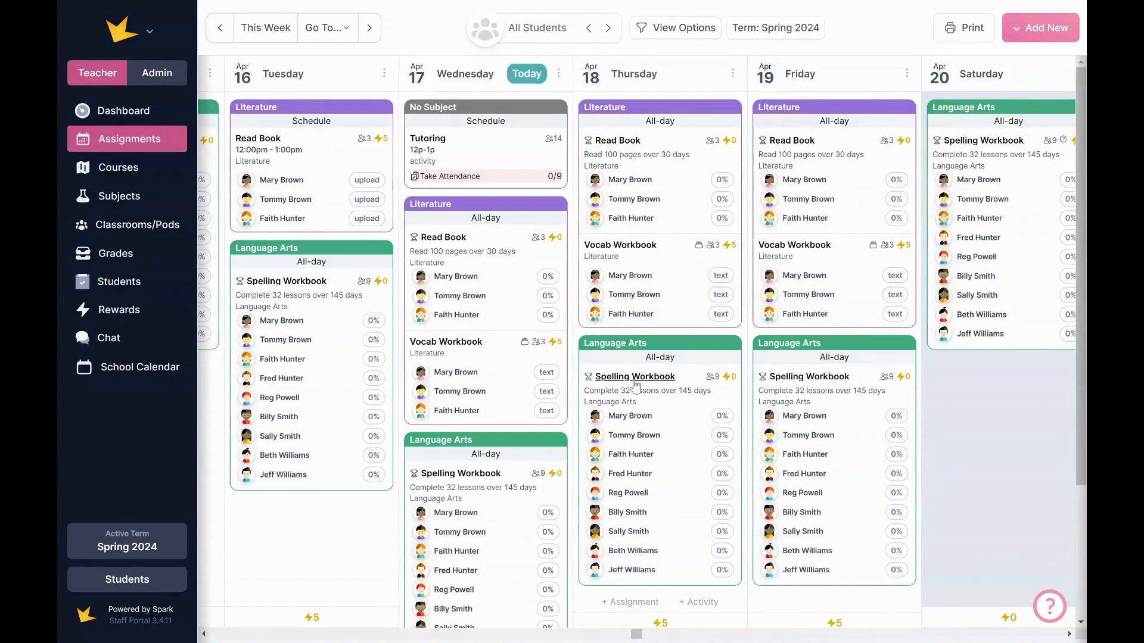
Step: Show only the first student's assignments in the calendar and view the terms available for filtering
click(565, 25)
click(551, 93)
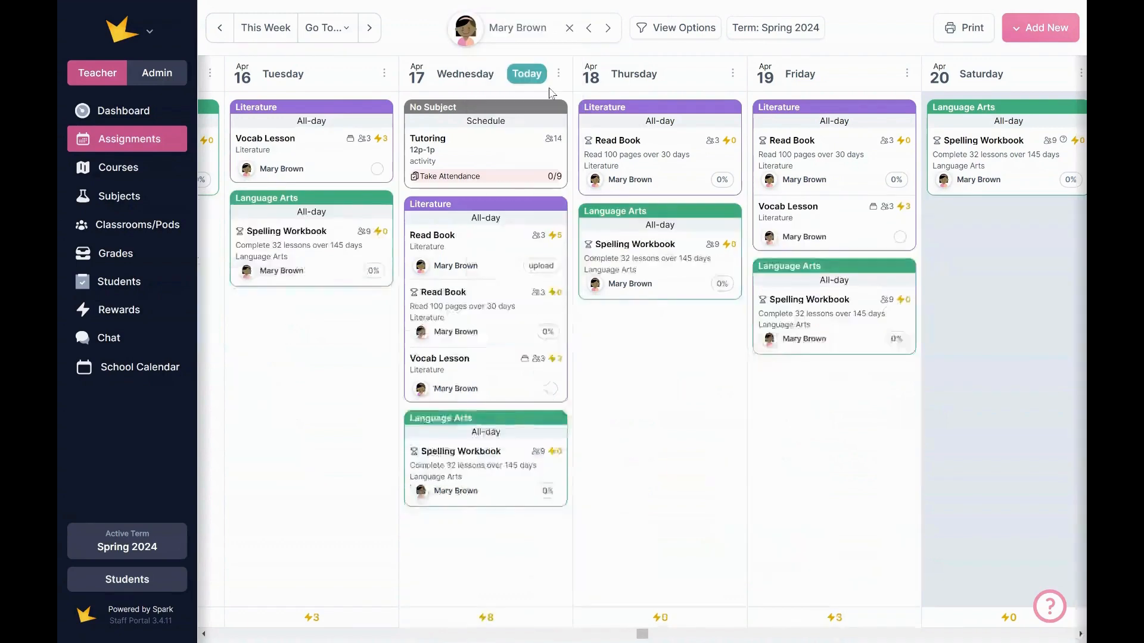
click(775, 34)
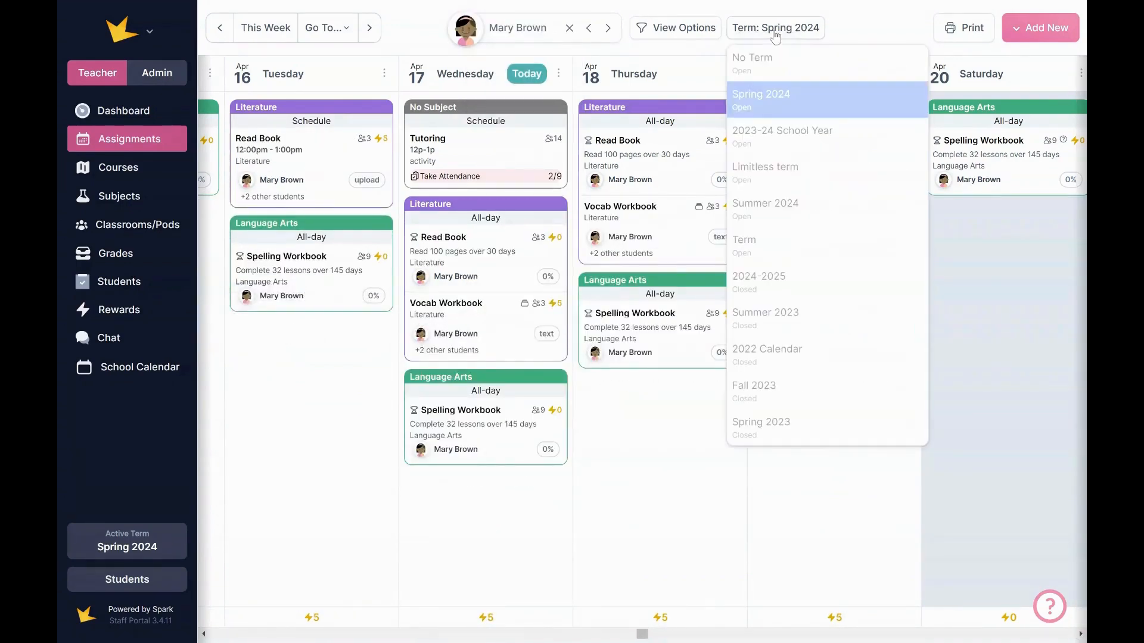
click(774, 33)
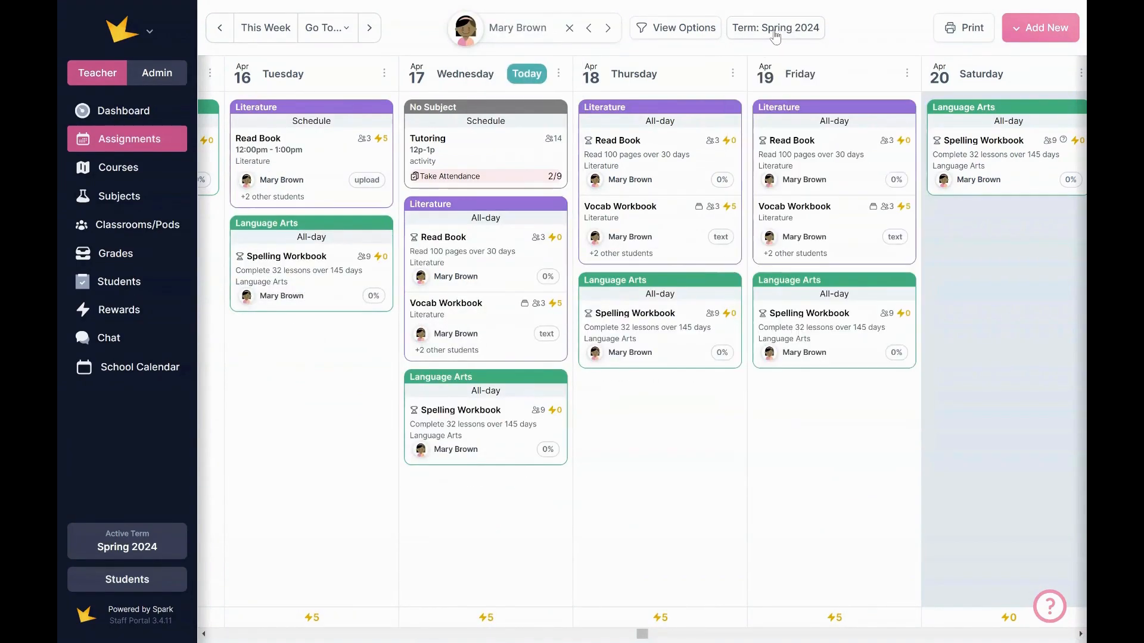
Step: Apply the Simple + quick view to the calendar and clear the student filter
click(665, 35)
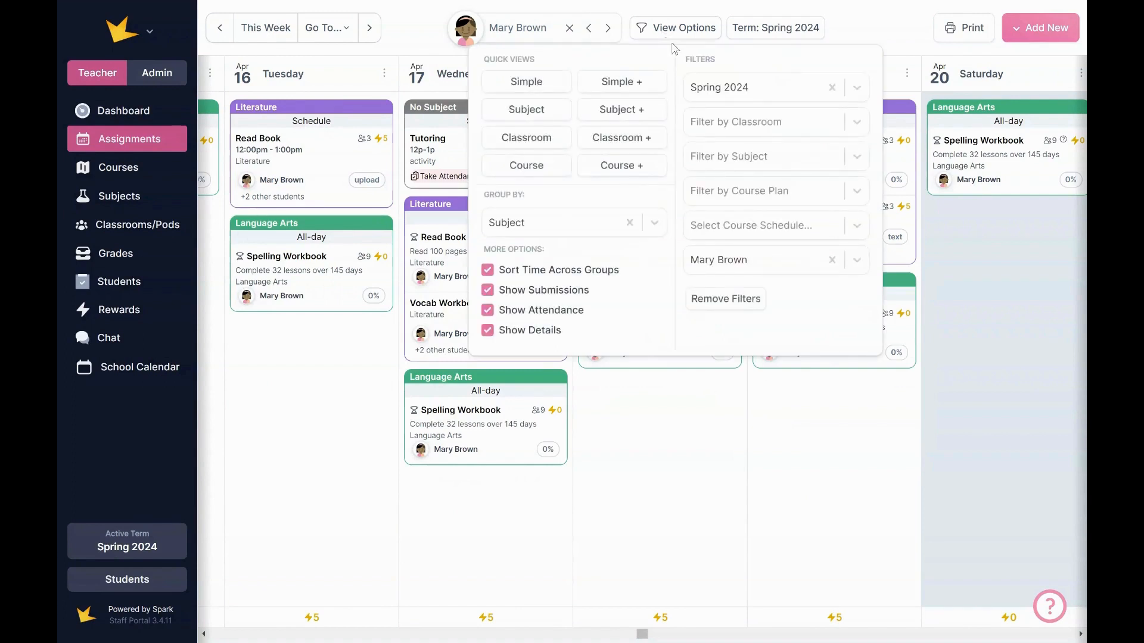
click(628, 87)
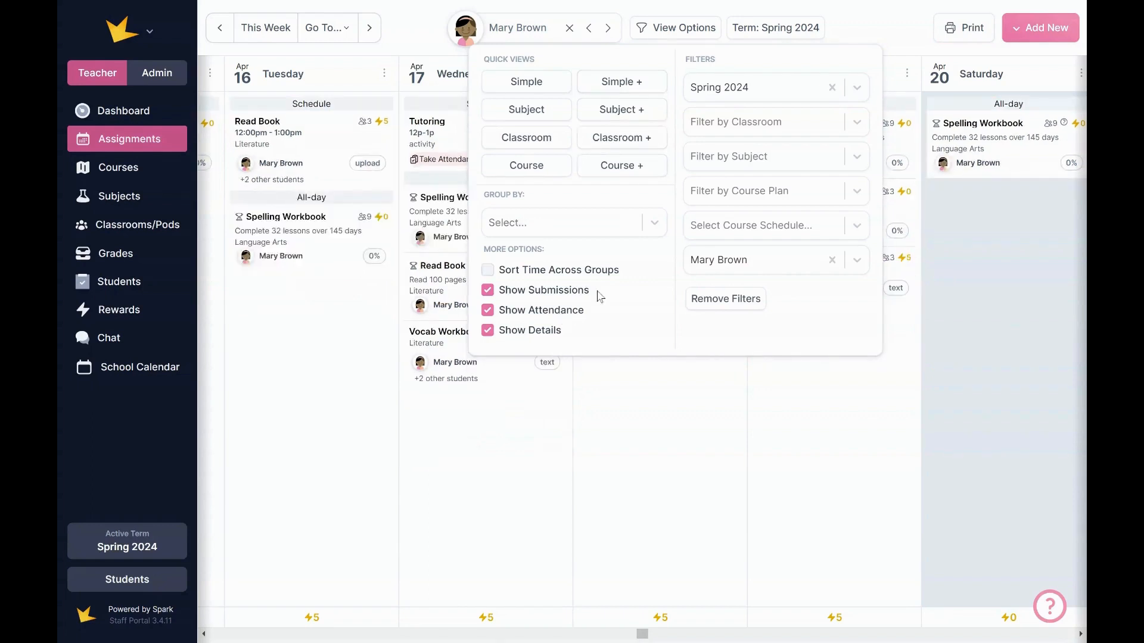
click(569, 28)
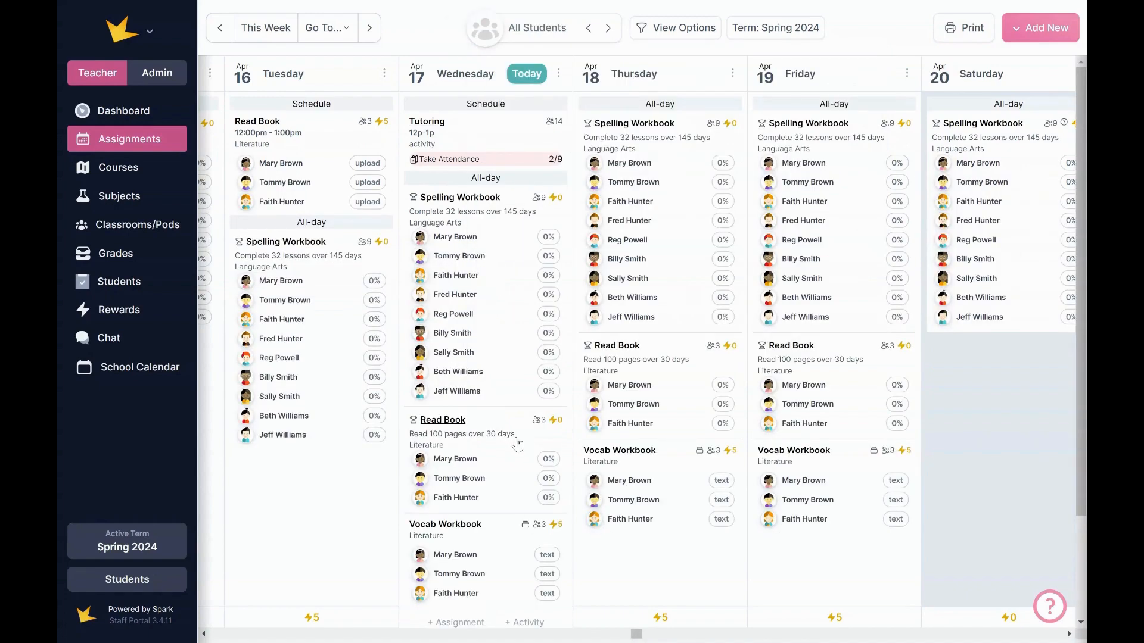
Step: Review the options for printing assignments and close them without downloading
click(979, 28)
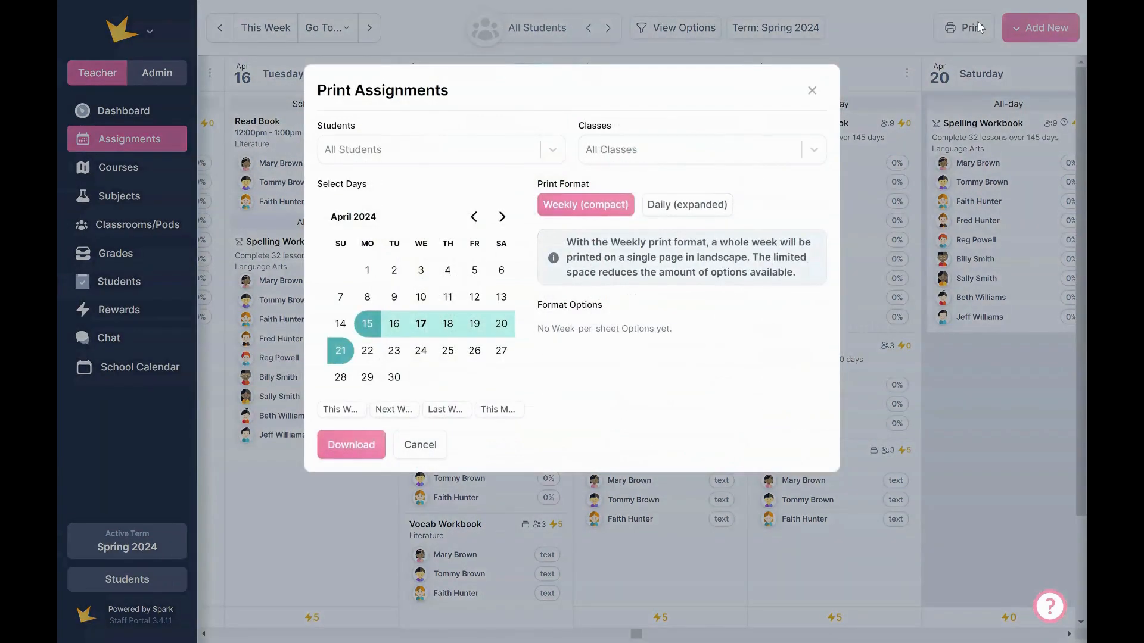
click(812, 92)
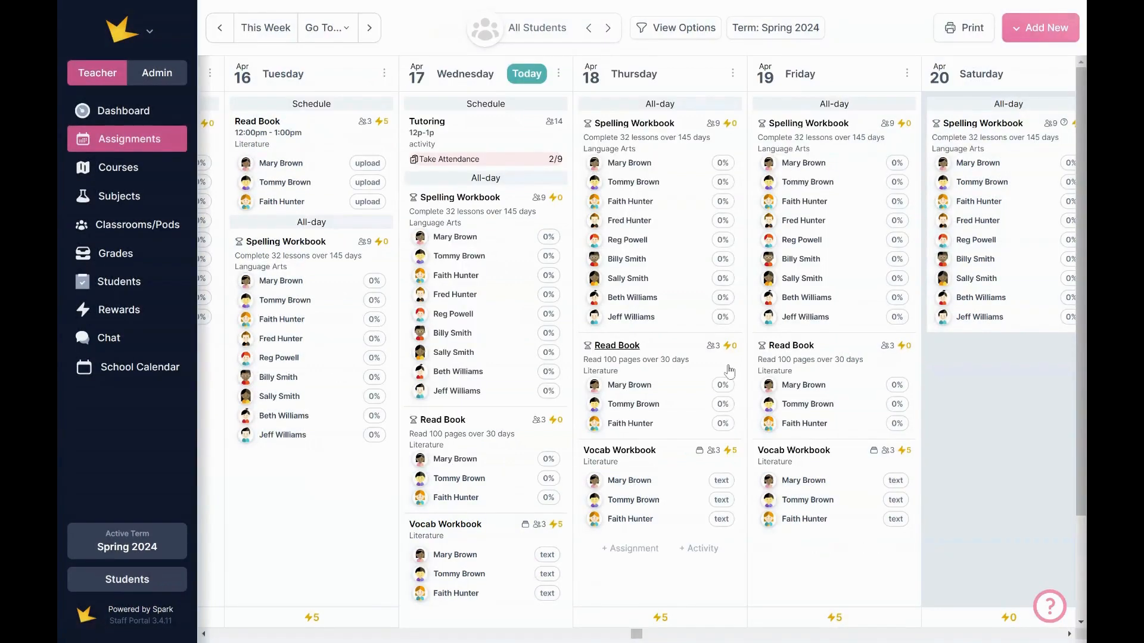